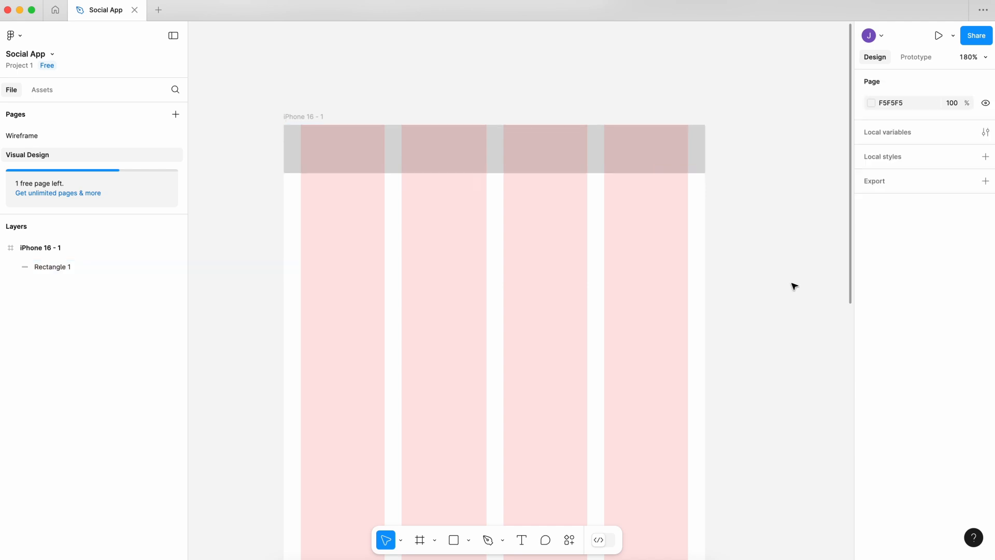
Draw a 361 × 236 rectangle across the grid columns below the header bar and round its corners to about 15.
{"action": "key", "text": "r"}
{"action": "left_click_drag", "start_coordinate": [363, 132], "coordinate": [646, 318]}
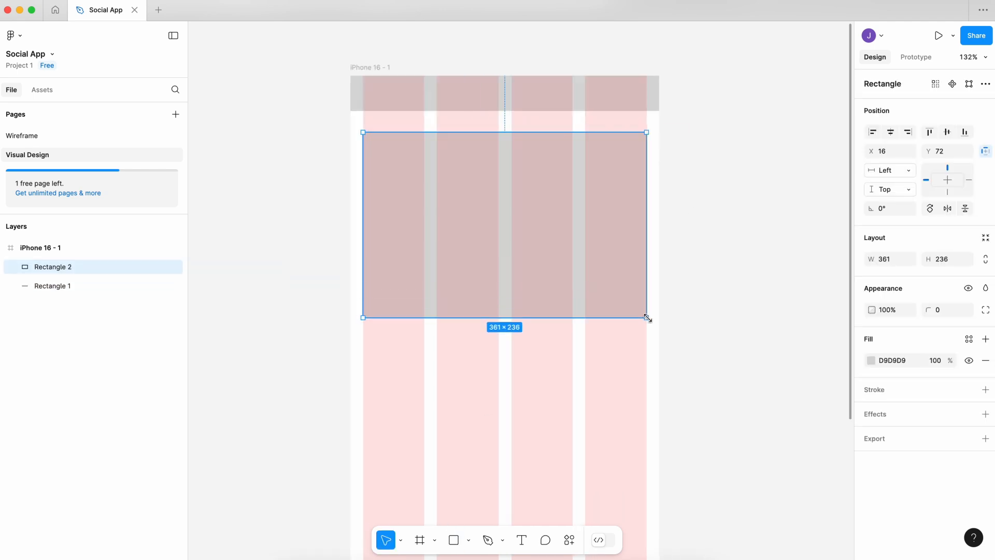
{"action": "mouse_move", "coordinate": [638, 142]}
{"action": "left_mouse_down"}
{"action": "mouse_move", "coordinate": [624, 167]}
{"action": "mouse_move", "coordinate": [637, 151]}
{"action": "left_mouse_up"}
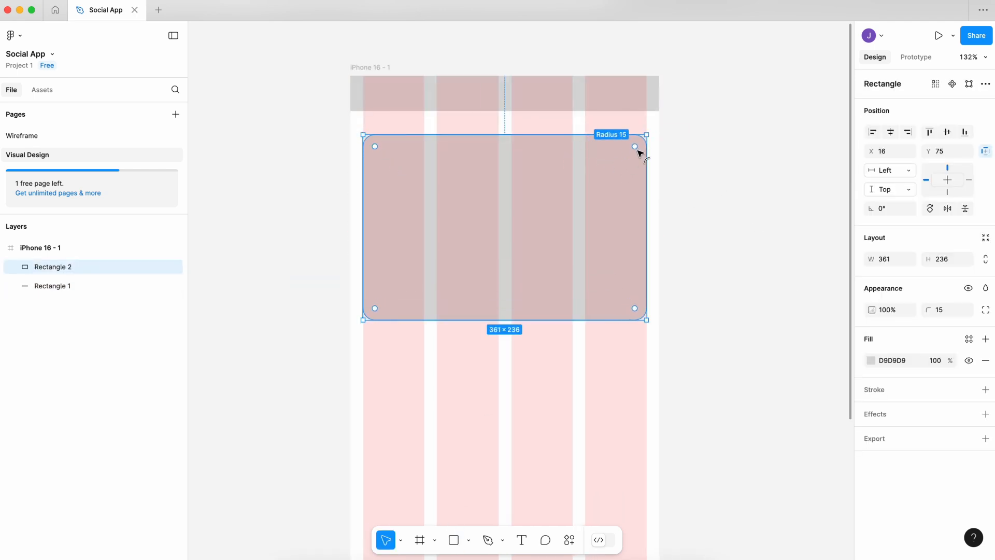
Change the rounded rectangle's fill to a dark grey.
{"action": "left_click", "coordinate": [871, 360]}
{"action": "left_click_drag", "start_coordinate": [741, 358], "coordinate": [697, 375]}
{"action": "left_click", "coordinate": [688, 231]}
Add the text "Hello!" on the dark rectangle with centre alignment.
{"action": "key", "text": "t"}
{"action": "left_click", "coordinate": [483, 225]}
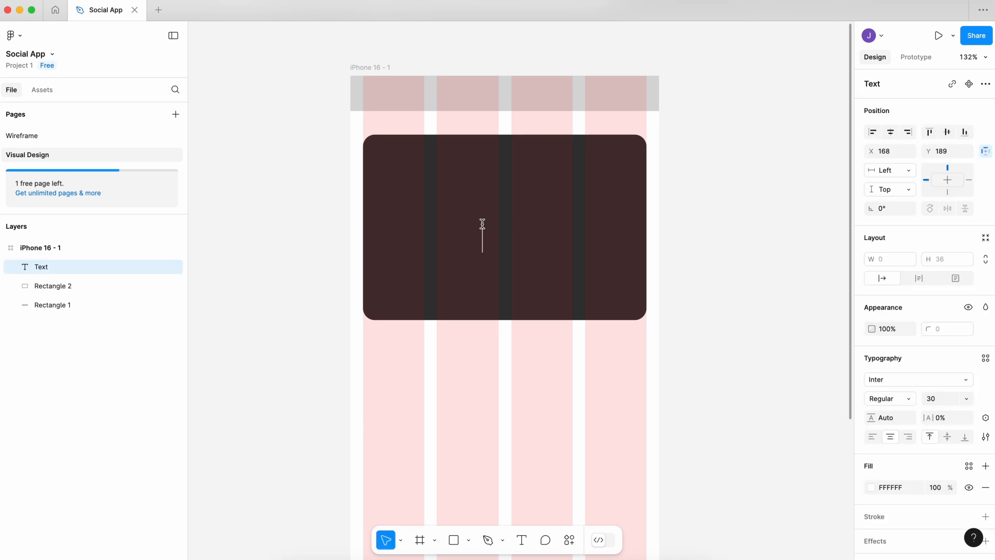
{"action": "type", "text": "Hello!"}
{"action": "key", "text": "super+a"}
{"action": "left_click", "coordinate": [891, 437]}
Set the "Hello!" text size to 45 and centre the text within the dark rectangle.
{"action": "left_click", "coordinate": [950, 400]}
{"action": "type", "text": "45"}
{"action": "key", "text": "Return"}
{"action": "left_click", "coordinate": [744, 318]}
{"action": "left_click_drag", "start_coordinate": [499, 252], "coordinate": [524, 234]}
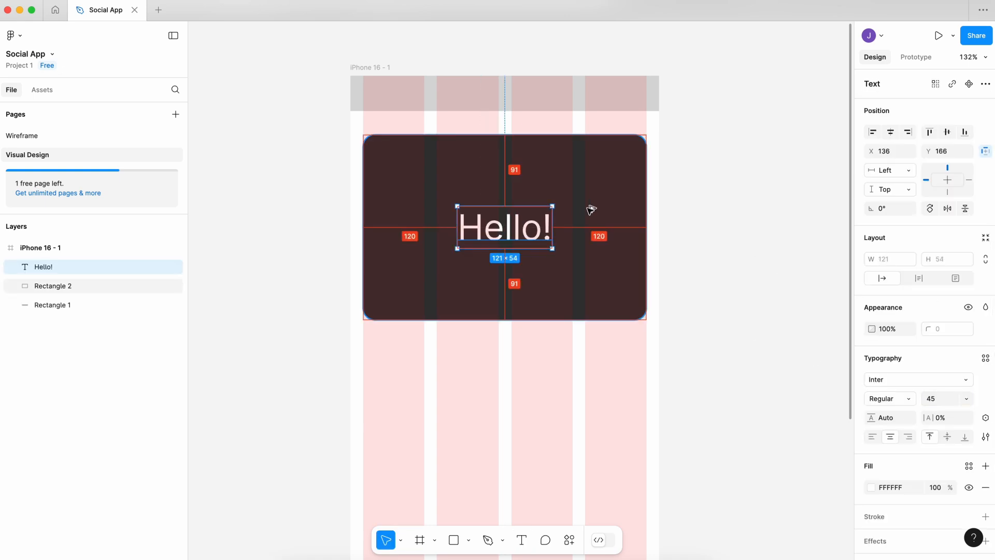
{"action": "left_click", "coordinate": [706, 251]}
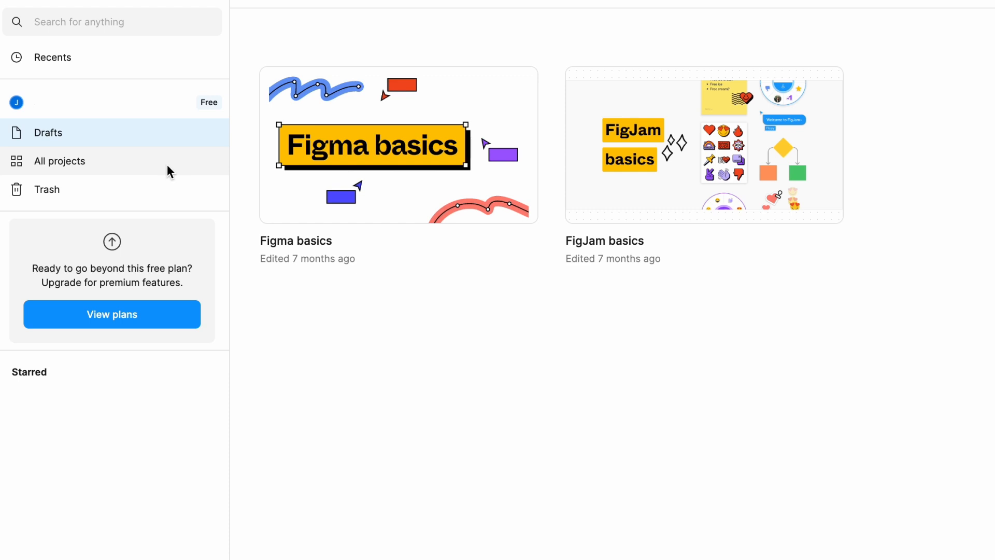
Create a new team project named "Project 1" without inviting anyone.
{"action": "left_click", "coordinate": [167, 163]}
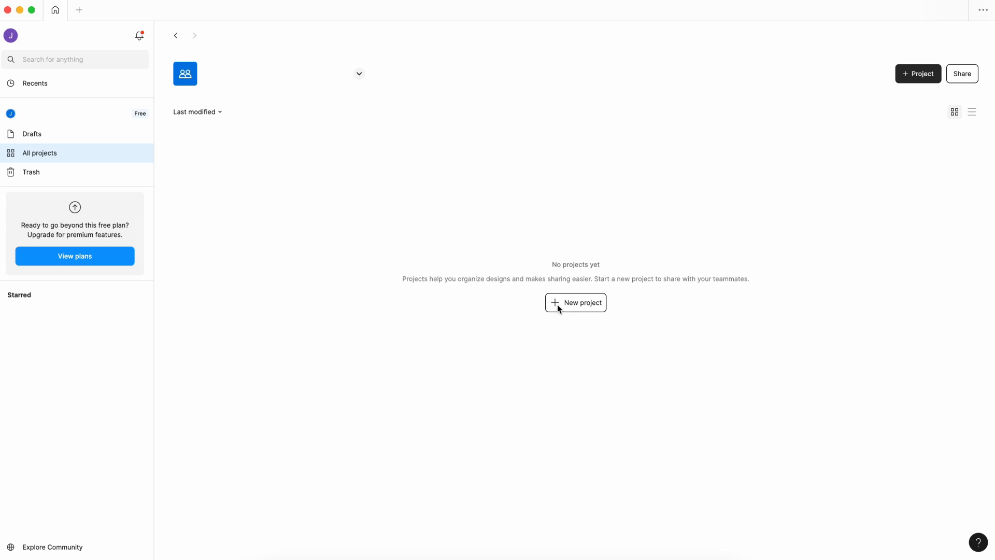
{"action": "left_click", "coordinate": [559, 305]}
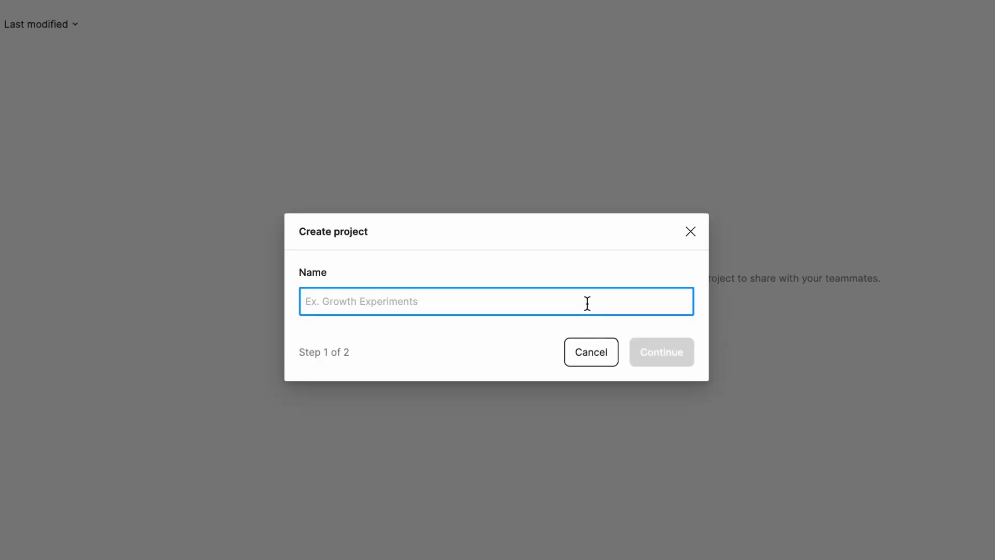
{"action": "type", "text": "Project 1"}
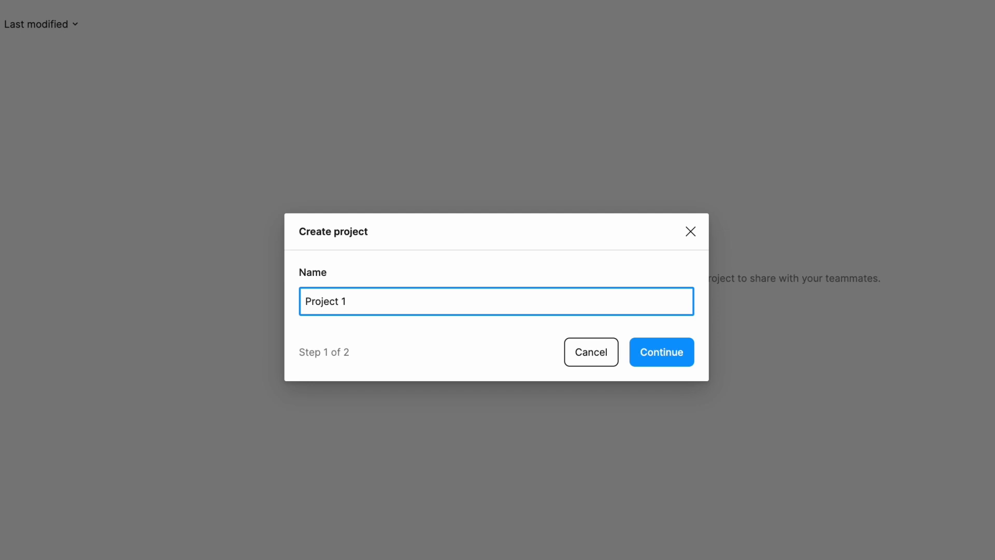
{"action": "left_click", "coordinate": [663, 356]}
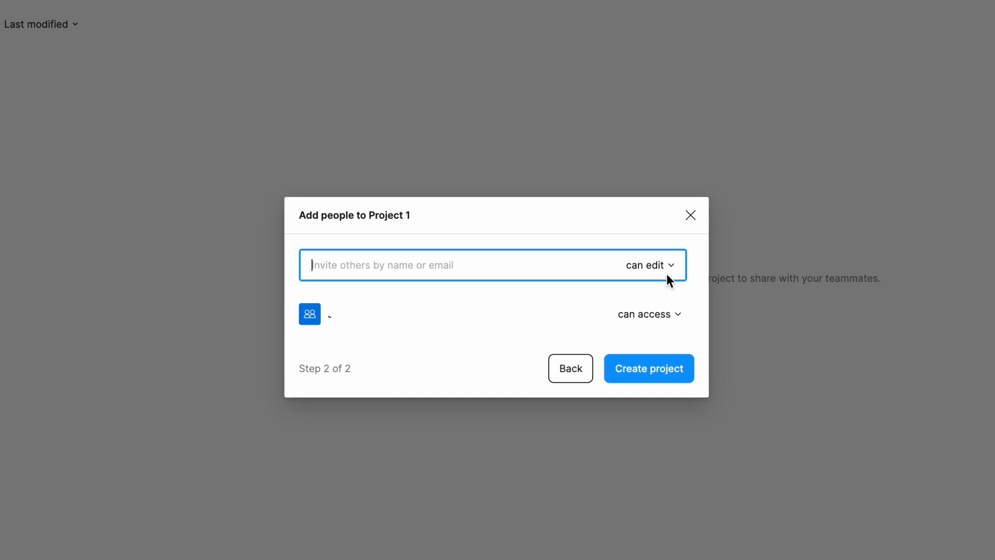
{"action": "left_click", "coordinate": [666, 366]}
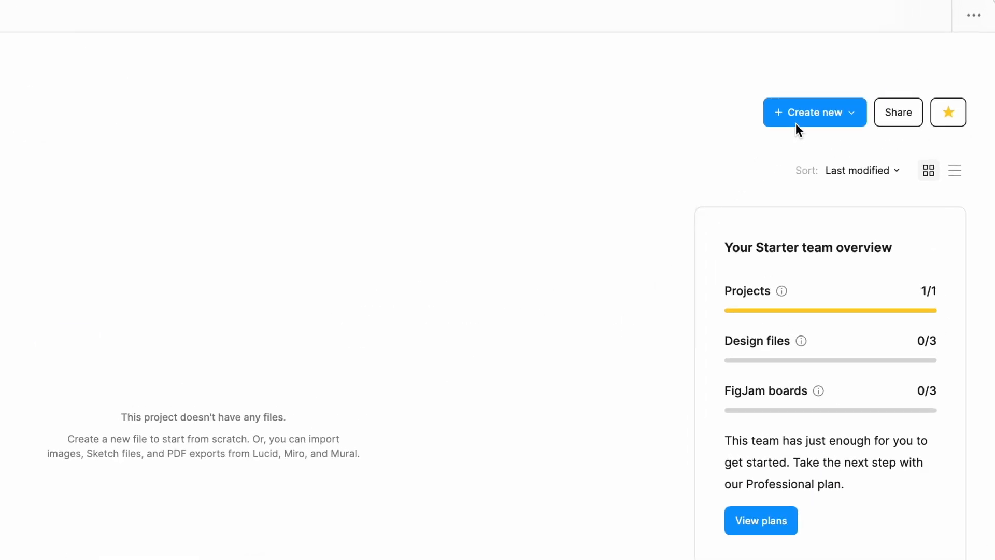
Create a new design file in Project 1 and rename it "Social App".
{"action": "left_click", "coordinate": [795, 123]}
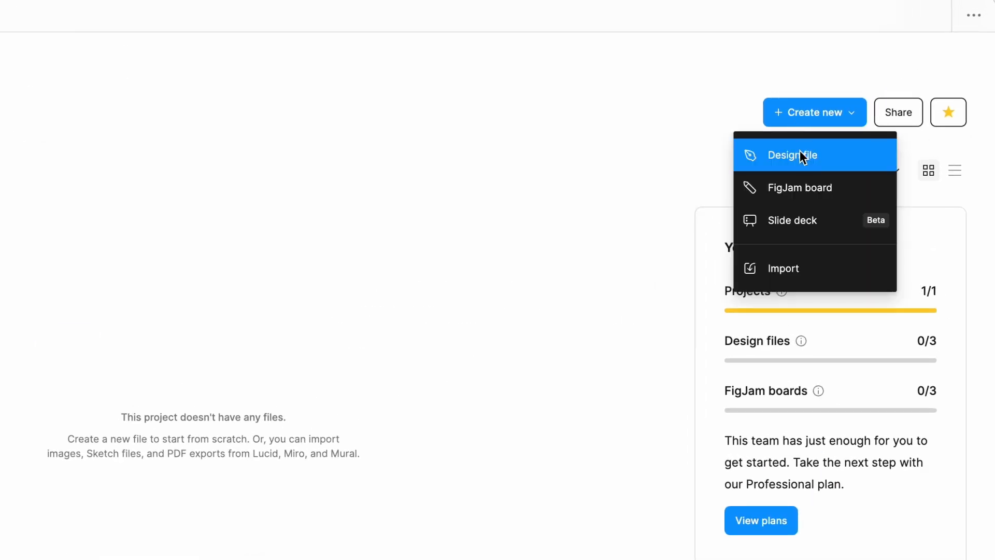
{"action": "left_click", "coordinate": [804, 166]}
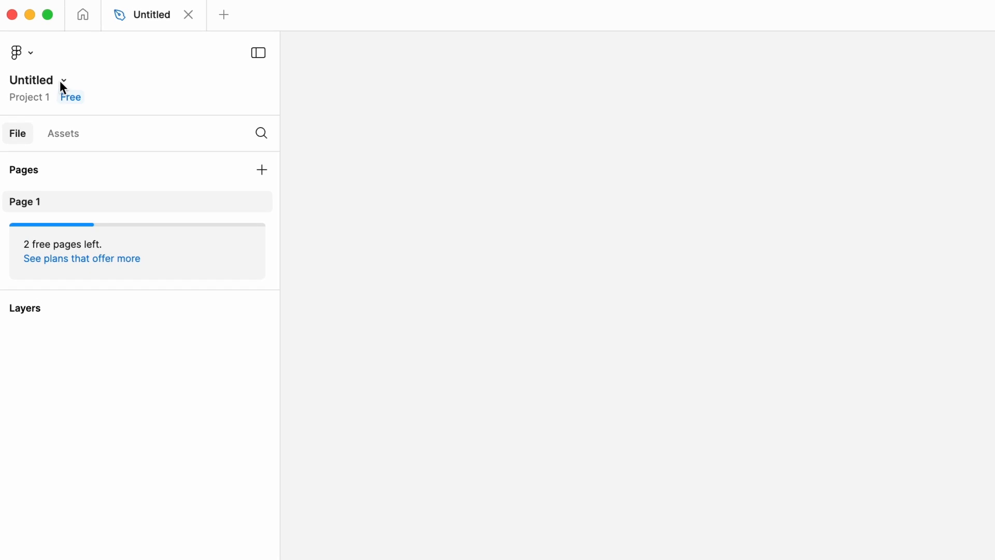
{"action": "double_click", "coordinate": [52, 82]}
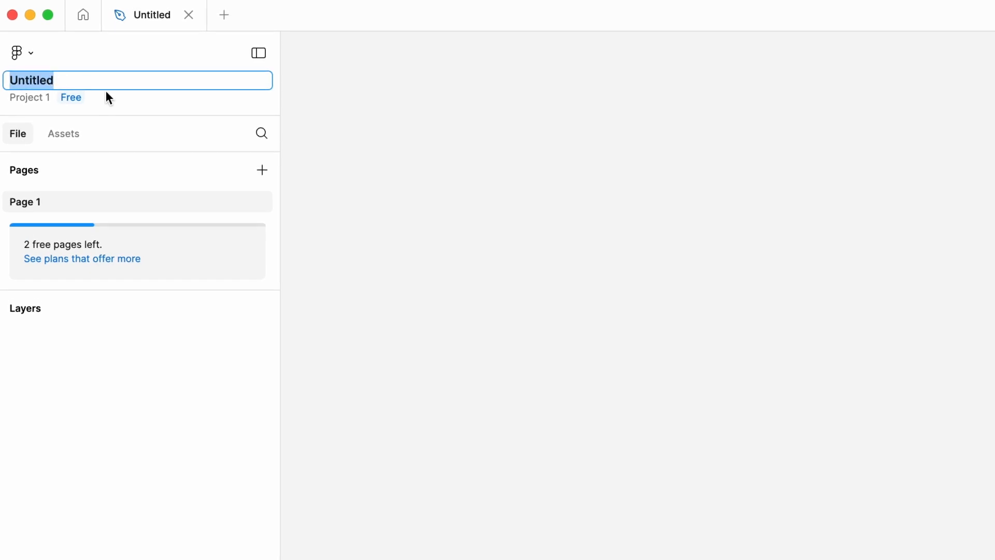
{"action": "type", "text": "Soc"}
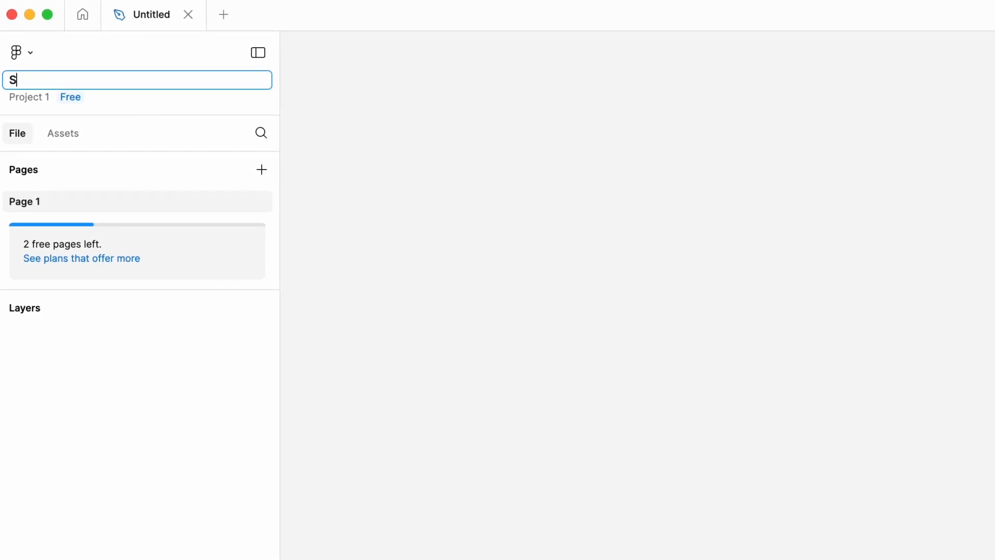
{"action": "type", "text": "ial App"}
{"action": "key", "text": "Return"}
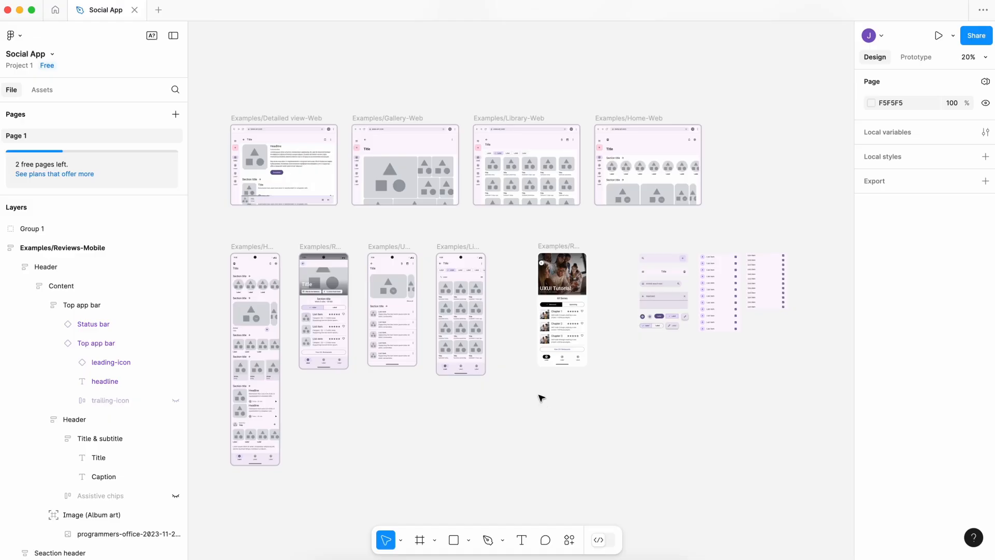
Add two new pages to the Social App file.
{"action": "scroll", "coordinate": [376, 387], "scroll_direction": "up", "scroll_amount": 5}
{"action": "scroll", "coordinate": [655, 406], "scroll_direction": "right", "scroll_amount": 10}
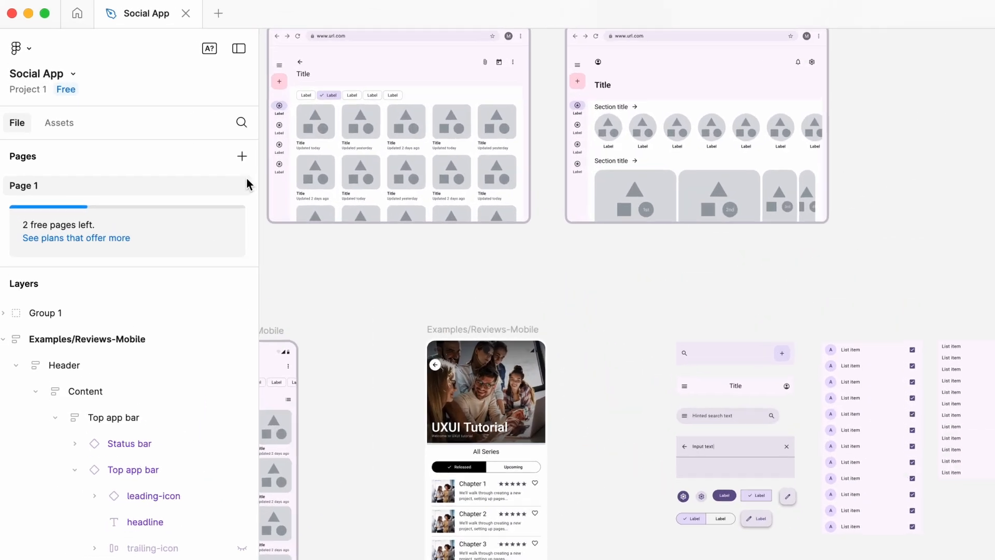
{"action": "left_click", "coordinate": [177, 115]}
{"action": "left_click", "coordinate": [177, 115]}
{"action": "key", "text": "Return"}
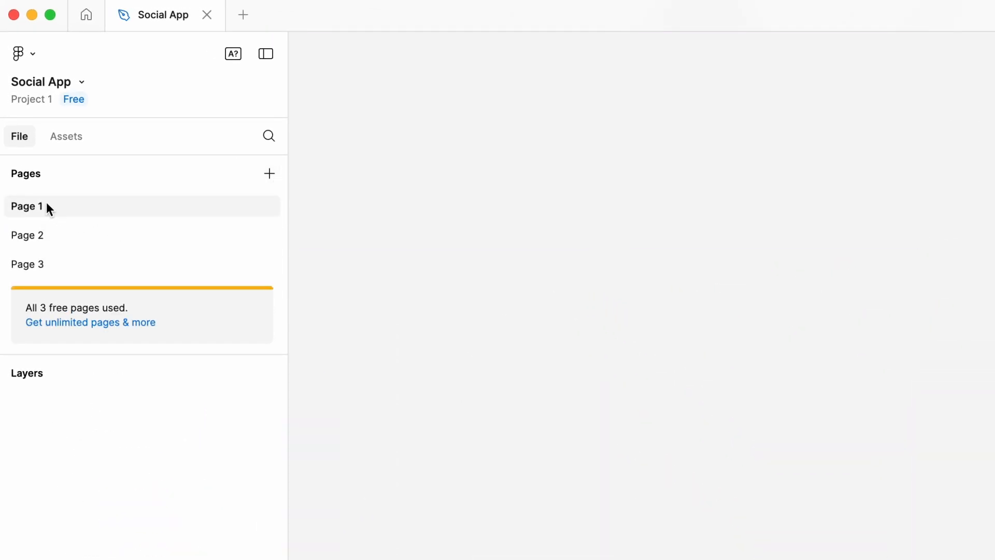
Rename the three pages as "Wireframe", "Visual Design" and "Components".
{"action": "double_click", "coordinate": [46, 206]}
{"action": "type", "text": "Wireframe"}
{"action": "key", "text": "Return"}
{"action": "double_click", "coordinate": [38, 236]}
{"action": "type", "text": "Visual Design"}
{"action": "key", "text": "Return"}
{"action": "double_click", "coordinate": [39, 264]}
{"action": "type", "text": "Components"}
{"action": "key", "text": "Return"}
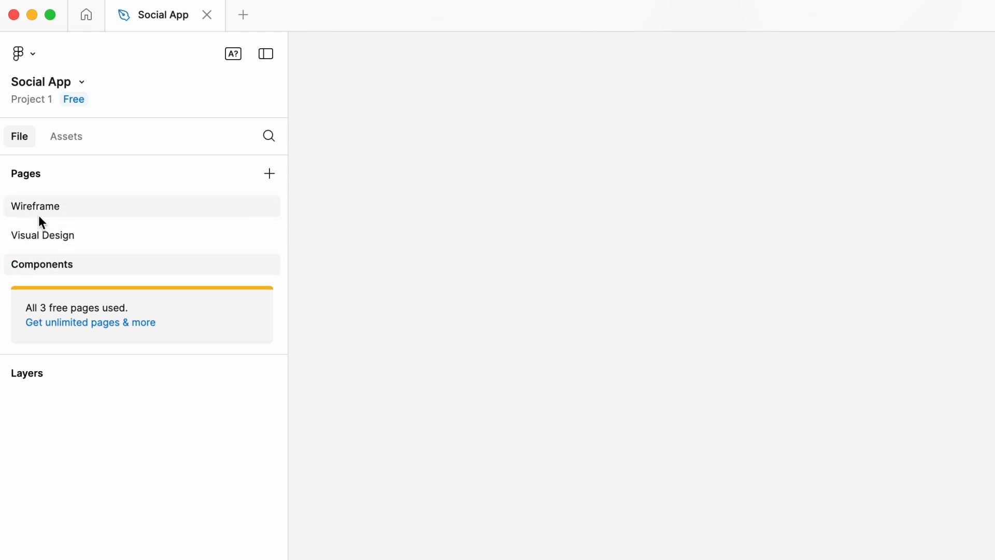
Move the Examples/Reviews-Mobile frame with the "UXUI Tutorial" header from the Wireframe page to the Visual Design page.
{"action": "left_click", "coordinate": [13, 208]}
{"action": "scroll", "coordinate": [433, 289], "scroll_direction": "left", "scroll_amount": 5}
{"action": "left_click", "coordinate": [703, 374]}
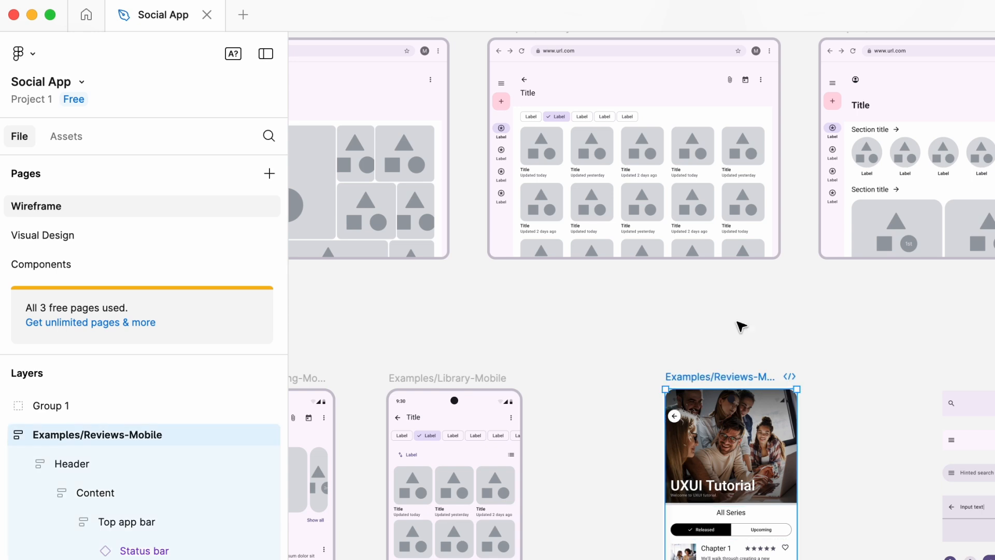
{"action": "left_click", "coordinate": [140, 236]}
{"action": "key", "text": "ctrl+v"}
{"action": "scroll", "coordinate": [646, 387], "scroll_direction": "down", "scroll_amount": 3}
{"action": "scroll", "coordinate": [570, 393], "scroll_direction": "right", "scroll_amount": 2}
{"action": "left_click", "coordinate": [527, 395]}
Move Group 1, containing the search bars, buttons and lists, from the Wireframe page to the Components page.
{"action": "left_click", "coordinate": [147, 206]}
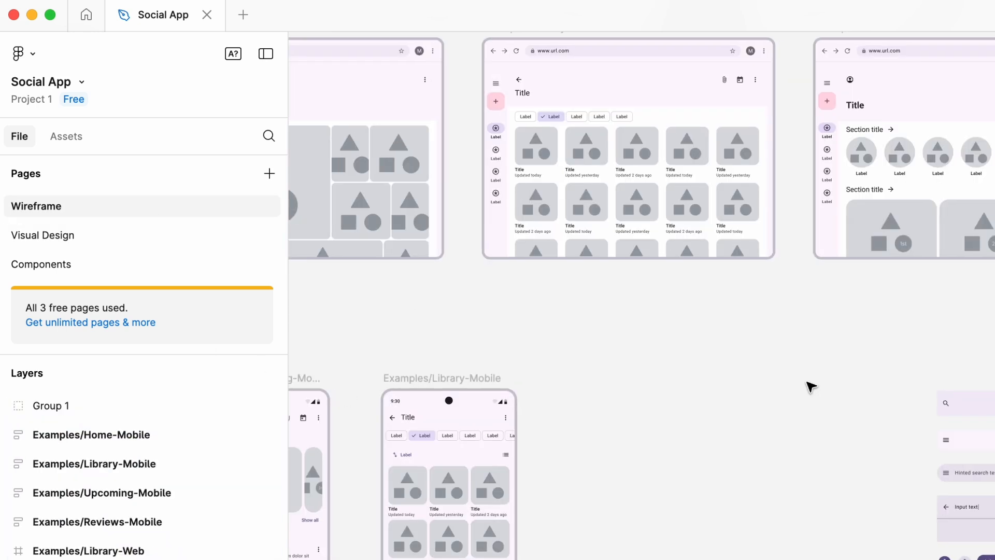
{"action": "scroll", "coordinate": [810, 386], "scroll_direction": "right", "scroll_amount": 5}
{"action": "left_click", "coordinate": [888, 469]}
{"action": "key", "text": "Delete"}
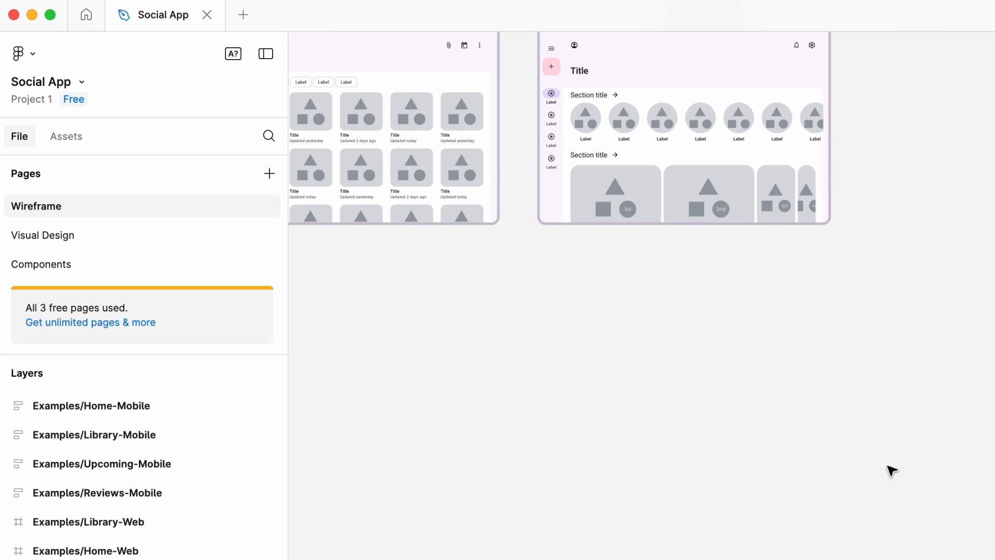
{"action": "left_click", "coordinate": [207, 262]}
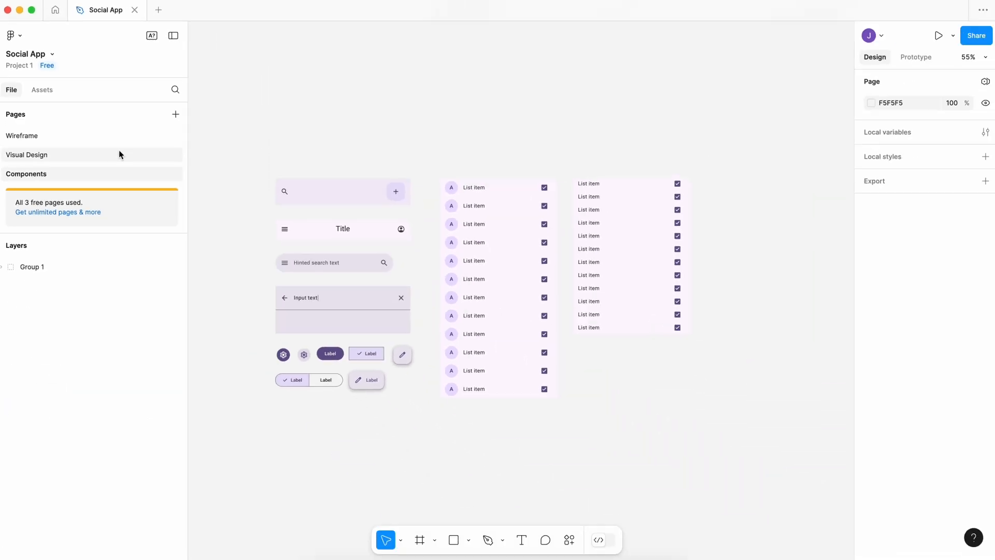
Review the contents of the Wireframe, Visual Design and Components pages.
{"action": "left_click", "coordinate": [185, 234]}
{"action": "left_click", "coordinate": [107, 206]}
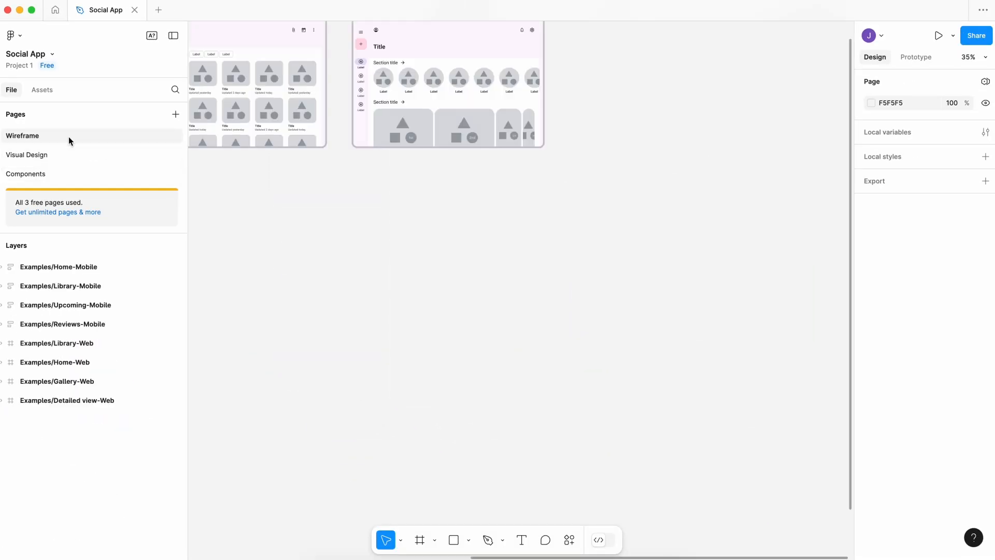
{"action": "scroll", "coordinate": [305, 230], "scroll_direction": "down", "scroll_amount": 3}
{"action": "scroll", "coordinate": [305, 229], "scroll_direction": "left", "scroll_amount": 6}
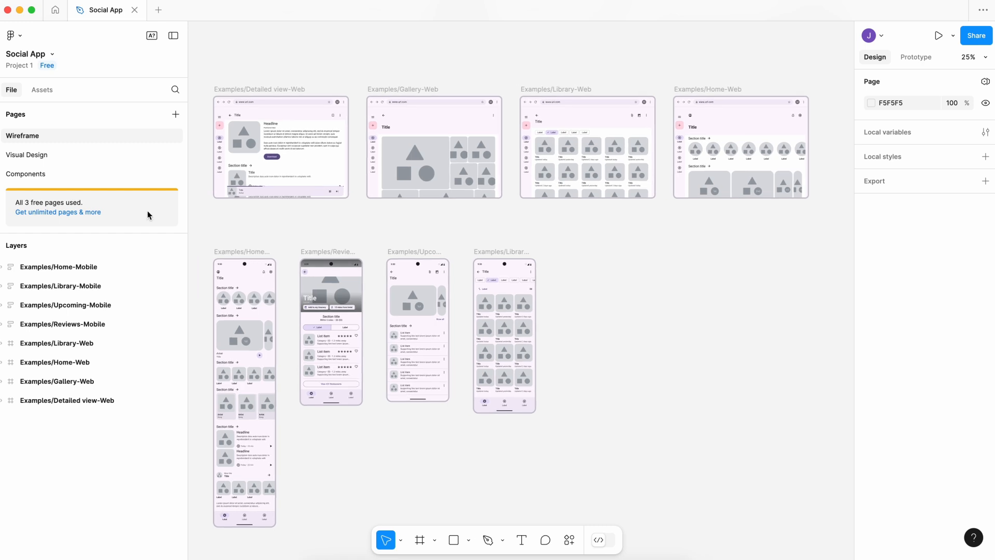
{"action": "left_click", "coordinate": [82, 153]}
{"action": "left_click", "coordinate": [83, 174]}
{"action": "left_click", "coordinate": [82, 154]}
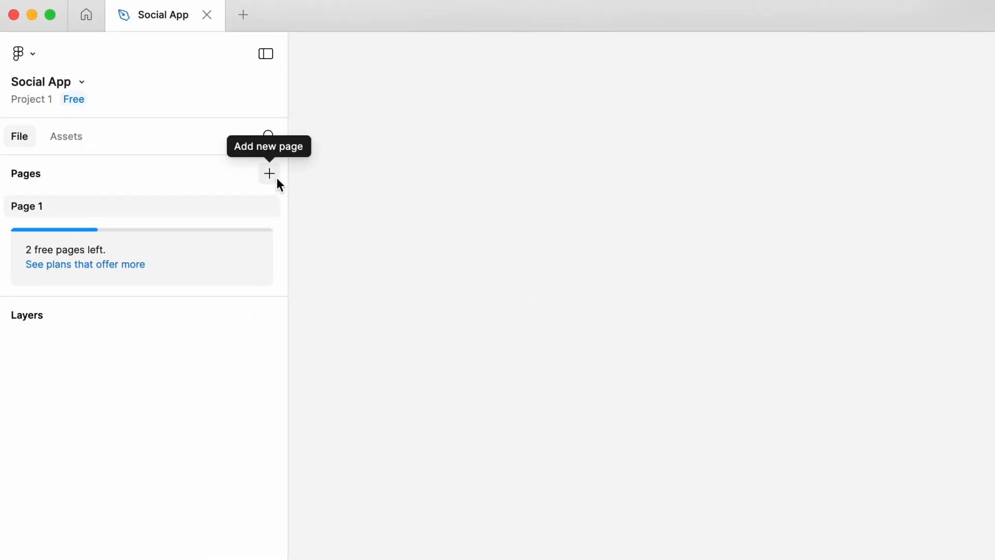
Add a second page to the empty file and rename Page 1 as "Wireframe".
{"action": "left_click", "coordinate": [277, 179]}
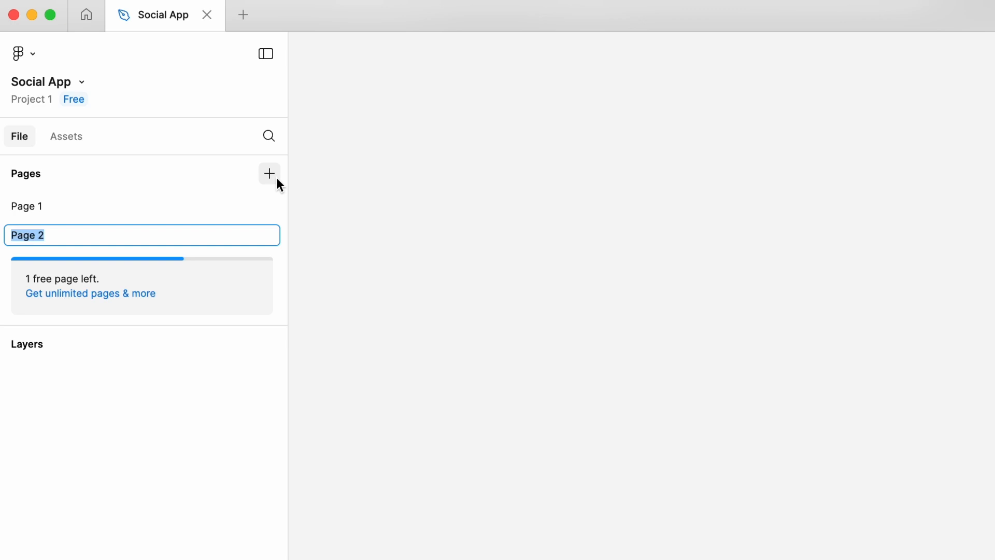
{"action": "key", "text": "Return"}
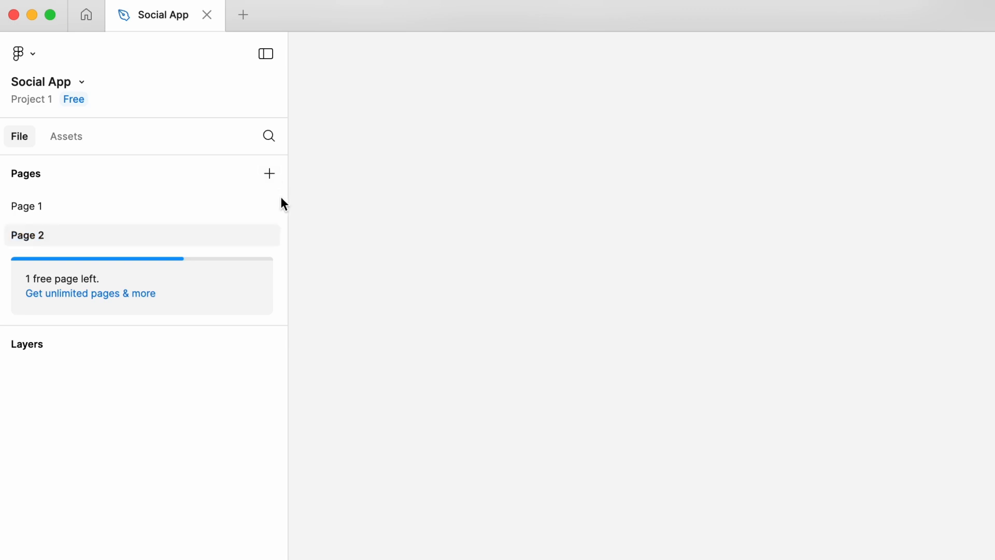
{"action": "double_click", "coordinate": [155, 208]}
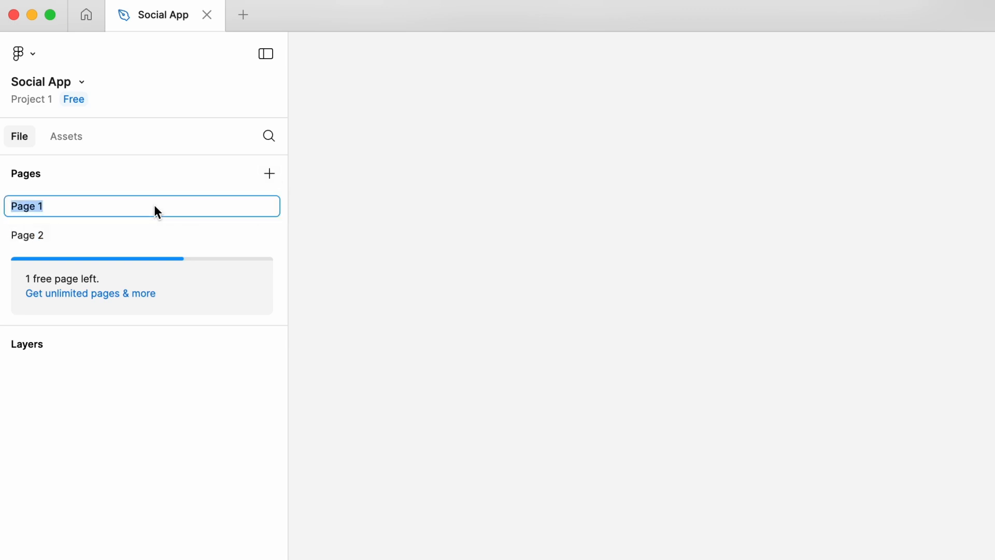
{"action": "type", "text": "Wireframe"}
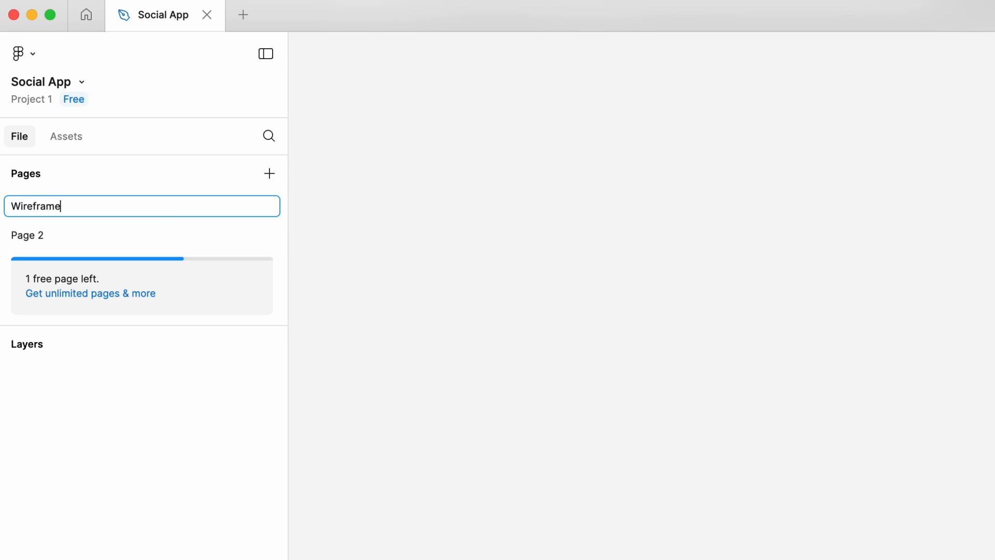
{"action": "key", "text": "Return"}
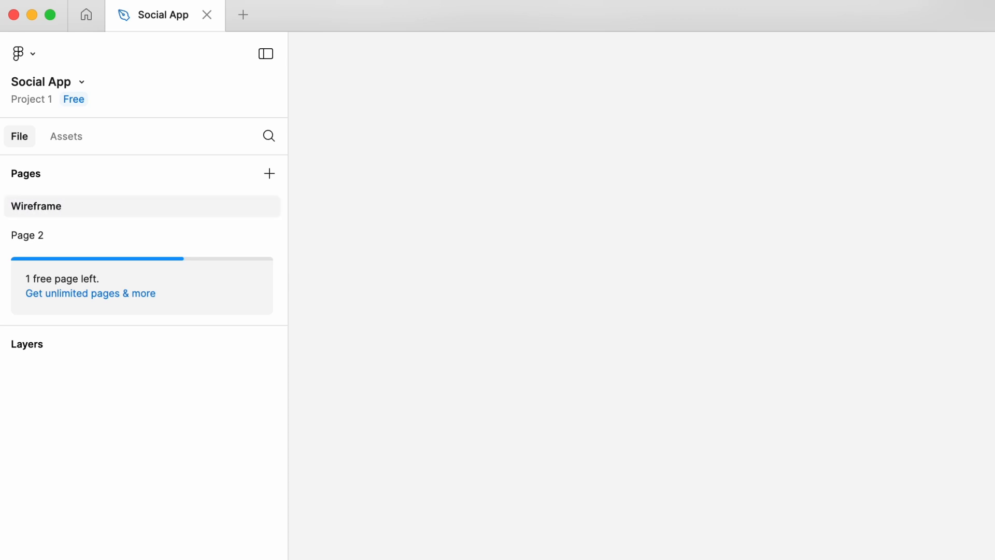
Rename Page 2 as "Visual Design".
{"action": "double_click", "coordinate": [154, 235]}
{"action": "type", "text": "Visual"}
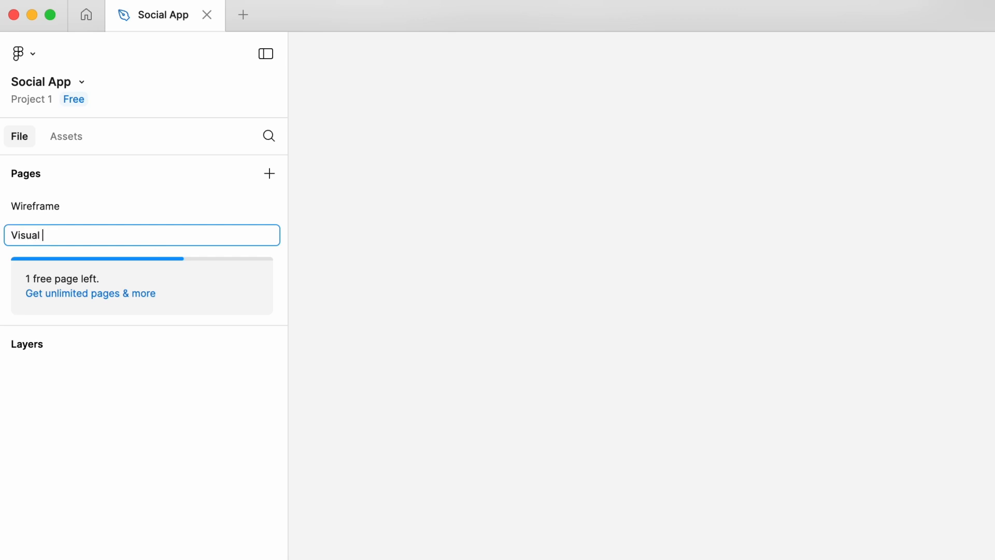
{"action": "type", "text": " Design"}
{"action": "key", "text": "Return"}
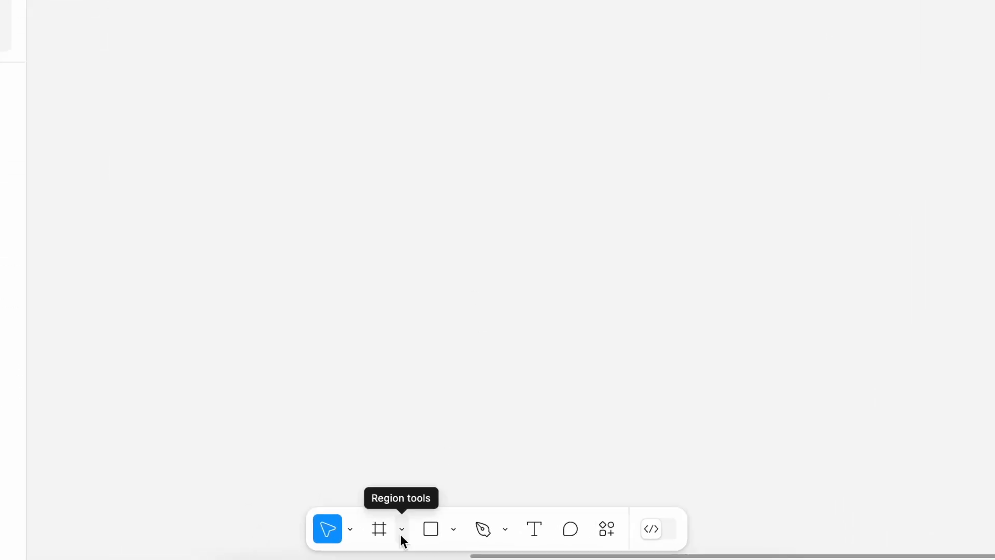
Add an iPhone 16 preset frame, 393 × 852, to the Wireframe page.
{"action": "left_click", "coordinate": [402, 531]}
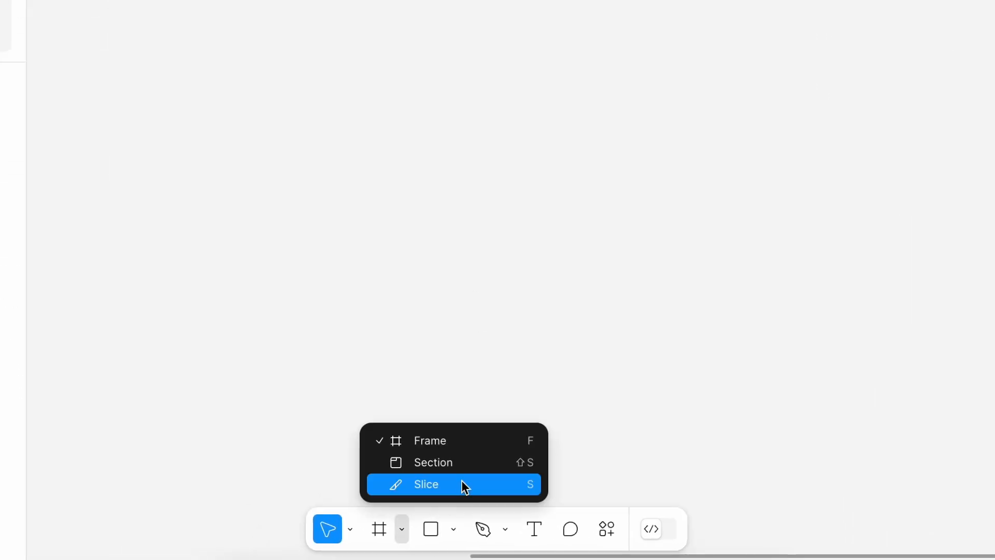
{"action": "left_click", "coordinate": [476, 445]}
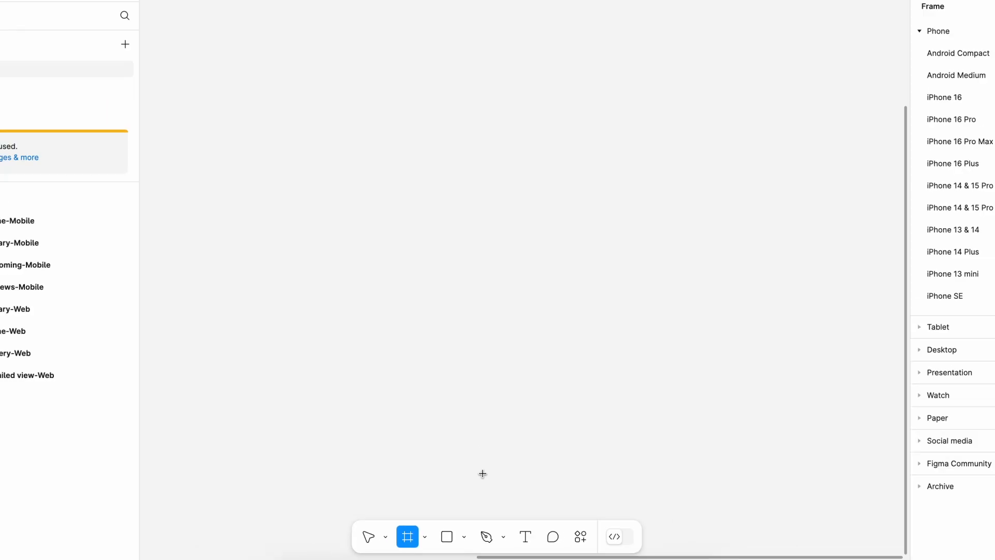
{"action": "left_click", "coordinate": [907, 160]}
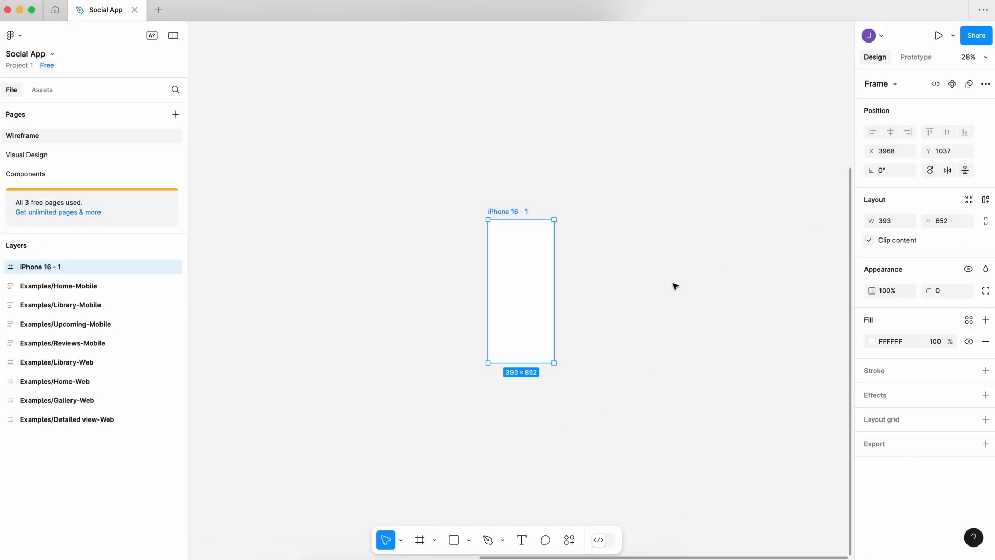
Add a MacBook Pro 16" preset frame, 1728 × 1117, to the Wireframe page beside the iPhone 16 frame.
{"action": "left_click", "coordinate": [434, 539]}
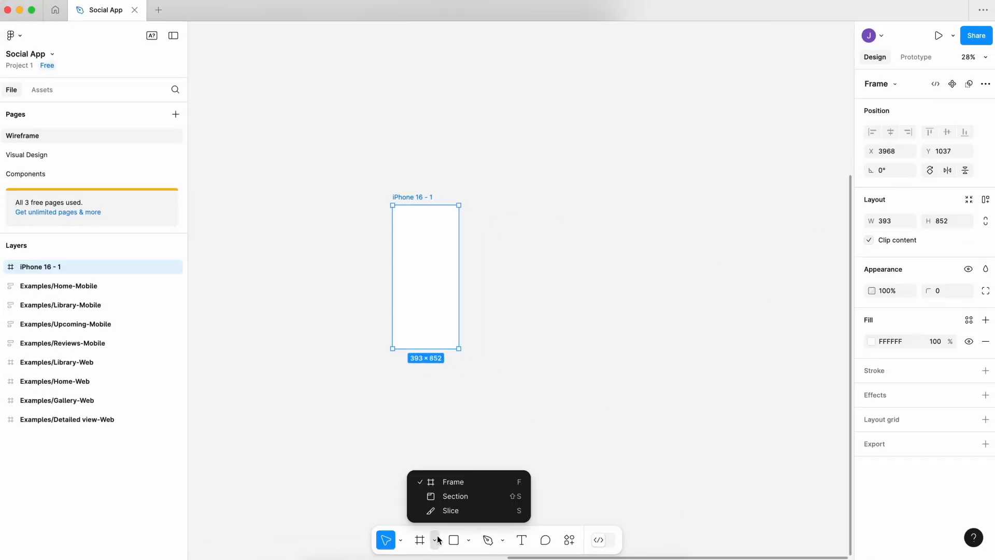
{"action": "left_click", "coordinate": [477, 482]}
{"action": "left_click", "coordinate": [901, 378]}
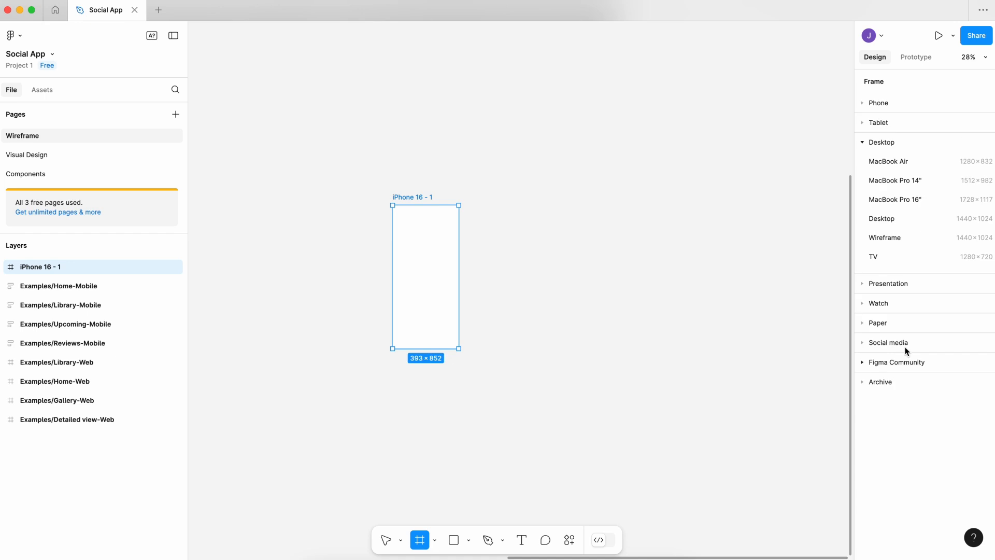
{"action": "left_click", "coordinate": [914, 200]}
{"action": "left_click", "coordinate": [622, 185]}
Set the fill of both the iPhone 16 and MacBook Pro 16" frames to dark grey 494949.
{"action": "scroll", "coordinate": [622, 184], "scroll_direction": "up", "scroll_amount": 1}
{"action": "left_click_drag", "start_coordinate": [409, 191], "coordinate": [404, 184]}
{"action": "left_click", "coordinate": [479, 182], "text": "shift"}
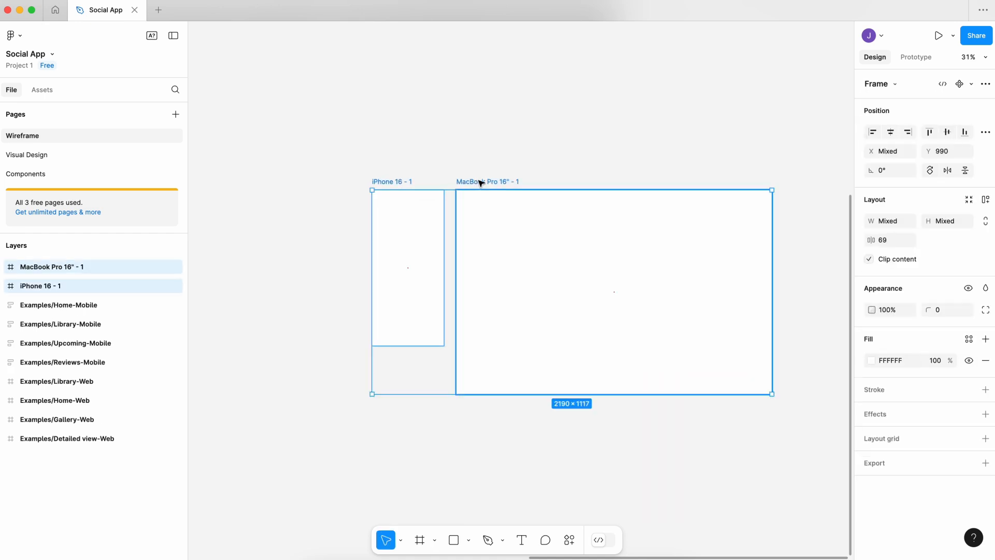
{"action": "left_click", "coordinate": [871, 360]}
{"action": "left_click_drag", "start_coordinate": [736, 317], "coordinate": [711, 362]}
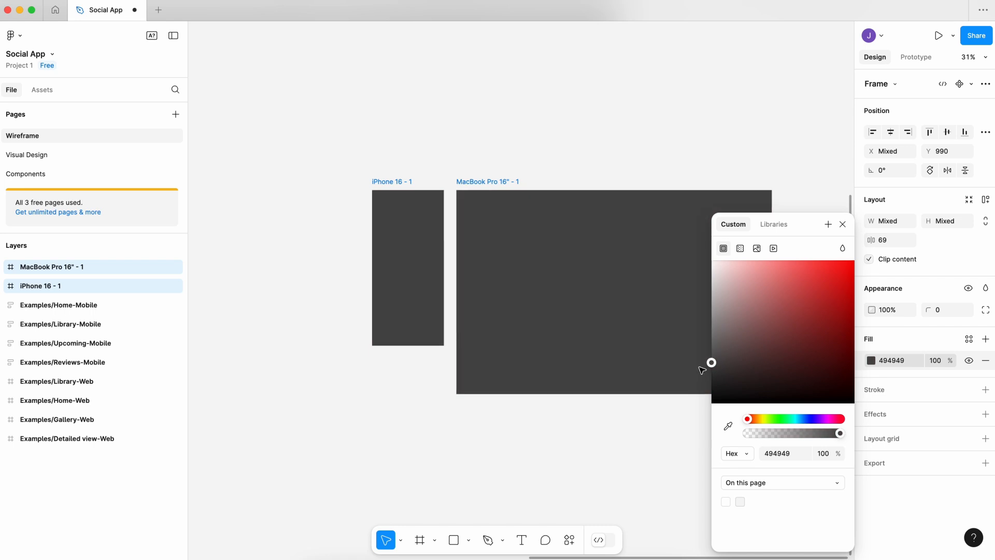
{"action": "left_click", "coordinate": [664, 424]}
Draw a section of about 2370 × 1391 enclosing both the iPhone 16 and MacBook Pro 16" frames.
{"action": "scroll", "coordinate": [664, 424], "scroll_direction": "right", "scroll_amount": 3}
{"action": "scroll", "coordinate": [664, 424], "scroll_direction": "down", "scroll_amount": 1}
{"action": "left_click", "coordinate": [435, 540]}
{"action": "left_click", "coordinate": [465, 496]}
{"action": "mouse_move", "coordinate": [301, 151]}
{"action": "left_mouse_down"}
{"action": "mouse_move", "coordinate": [659, 344]}
{"action": "mouse_move", "coordinate": [733, 405]}
{"action": "left_mouse_up"}
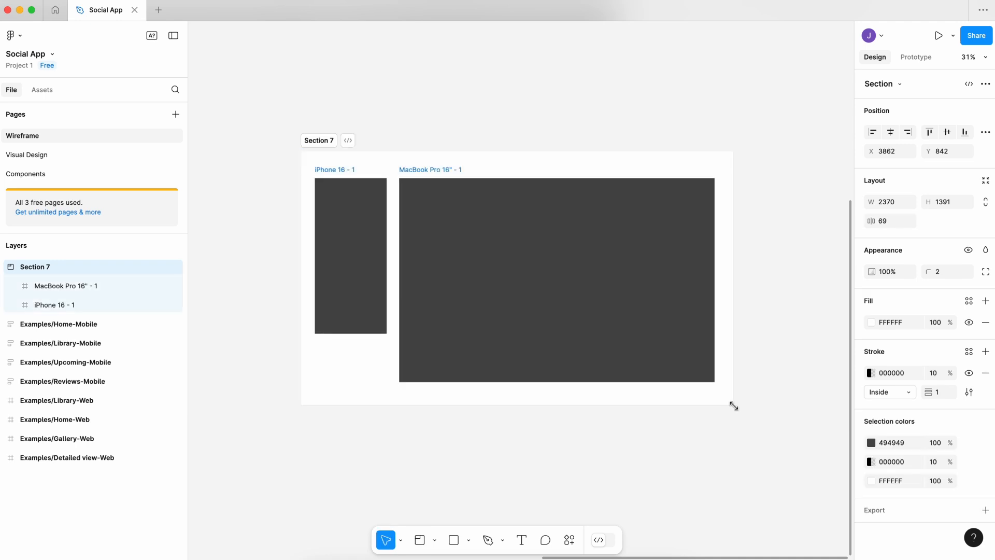
Rename the section around the two device frames as "Screen 1".
{"action": "double_click", "coordinate": [329, 144]}
{"action": "type", "text": "S"}
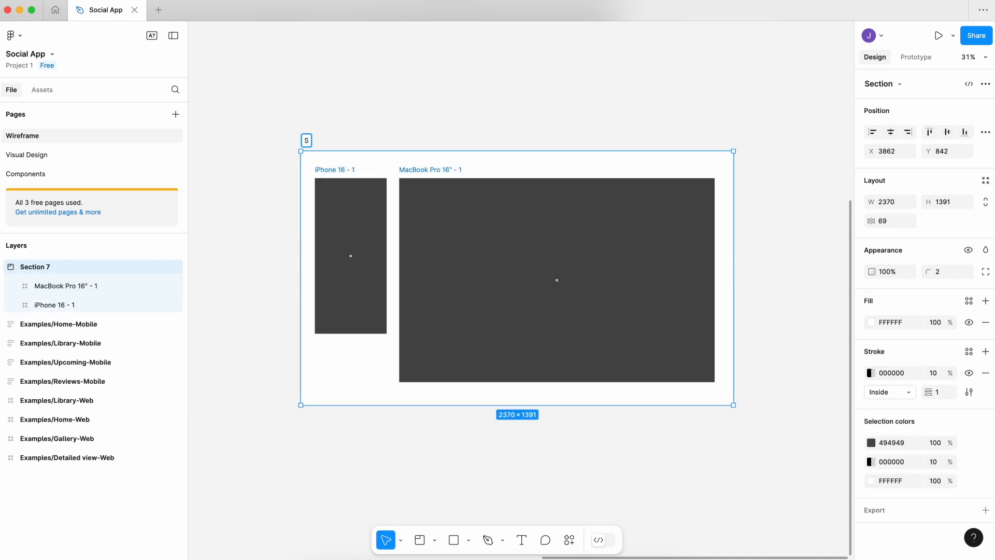
{"action": "type", "text": "creen 1"}
{"action": "key", "text": "Return"}
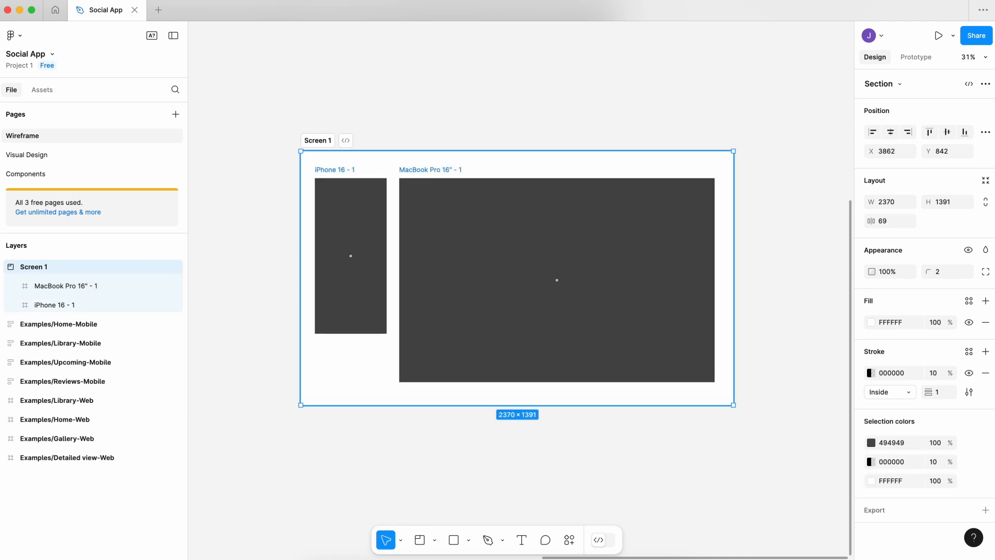
{"action": "left_click", "coordinate": [528, 455]}
Draw a full-height slice of about 642 × 1115 over the left part of the MacBook Pro 16" frame.
{"action": "scroll", "coordinate": [406, 413], "scroll_direction": "up", "scroll_amount": 5}
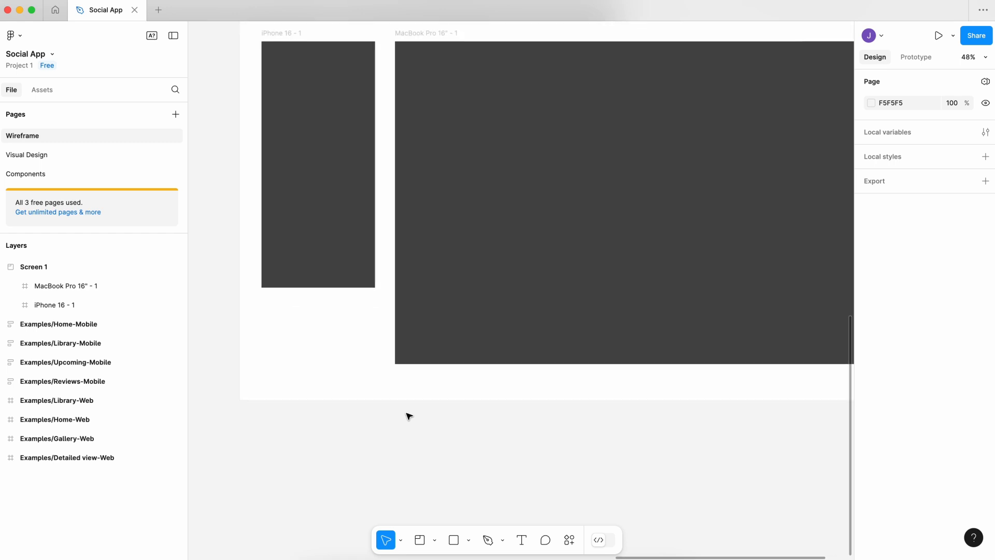
{"action": "left_click", "coordinate": [436, 538]}
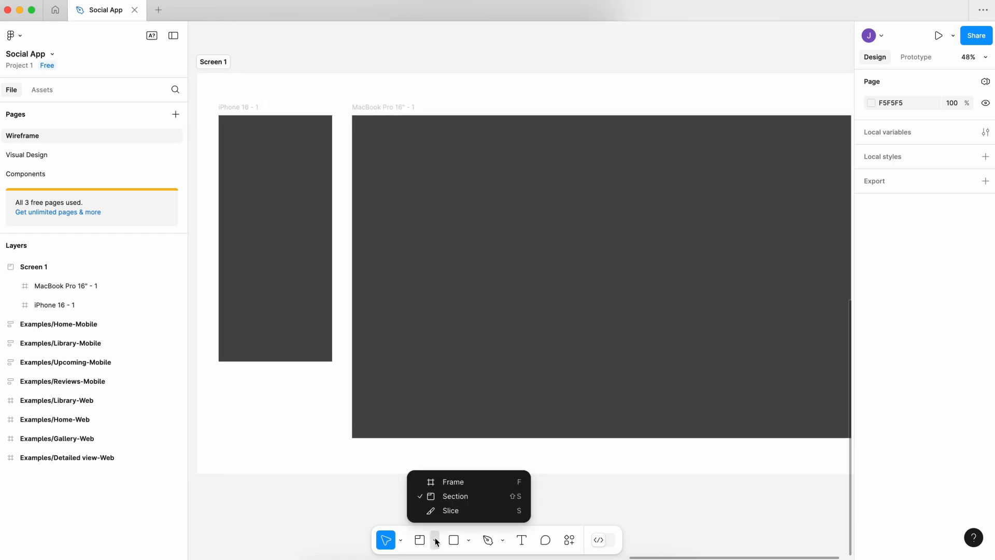
{"action": "left_click", "coordinate": [478, 510]}
{"action": "left_click_drag", "start_coordinate": [352, 116], "coordinate": [539, 438]}
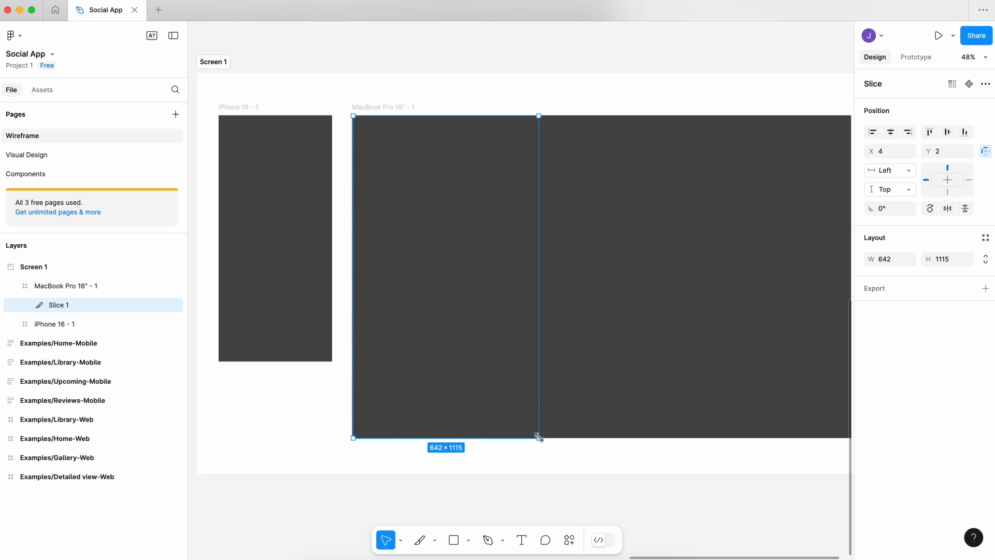
{"action": "left_click", "coordinate": [640, 396]}
Draw a second, smaller slice inside the MacBook Pro 16" frame.
{"action": "scroll", "coordinate": [640, 396], "scroll_direction": "right", "scroll_amount": 3}
{"action": "left_click", "coordinate": [420, 541]}
{"action": "left_click_drag", "start_coordinate": [510, 281], "coordinate": [631, 402]}
{"action": "left_click", "coordinate": [657, 469]}
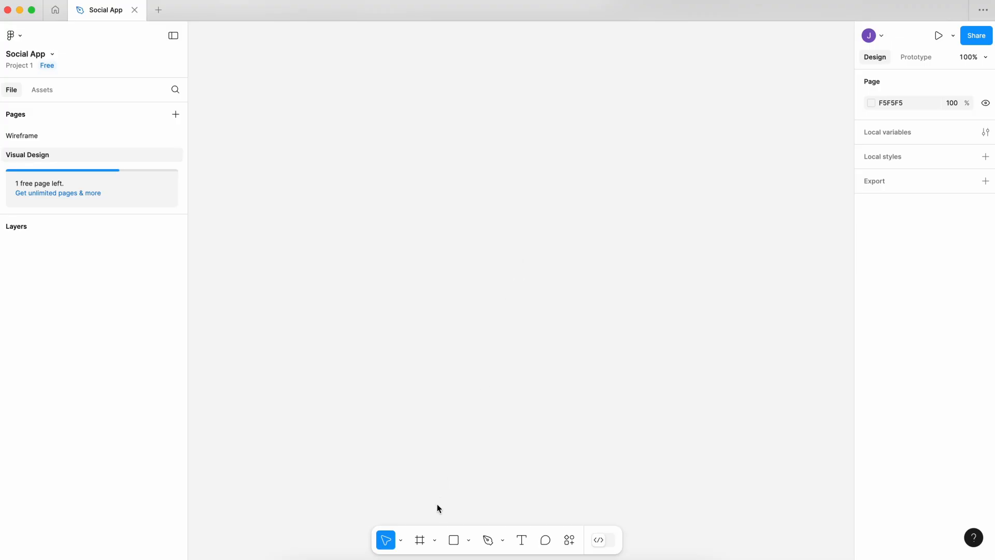
Draw a freehand frame of about 243 × 386 on the empty Visual Design page.
{"action": "left_click", "coordinate": [420, 540]}
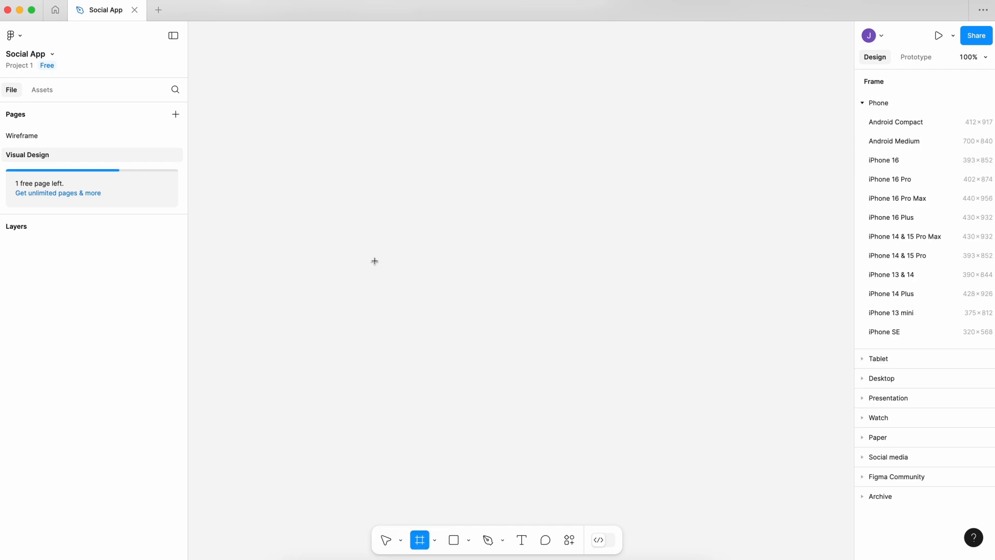
{"action": "left_click_drag", "start_coordinate": [371, 219], "coordinate": [516, 449]}
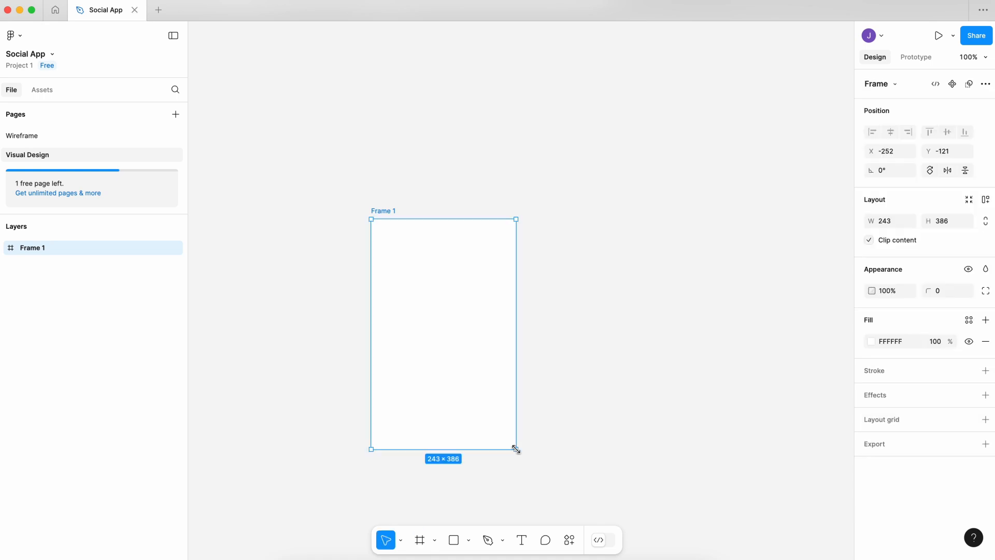
Replace the freehand frame on the Visual Design page with an iPhone 16 preset frame, 393 × 852.
{"action": "left_click", "coordinate": [420, 540]}
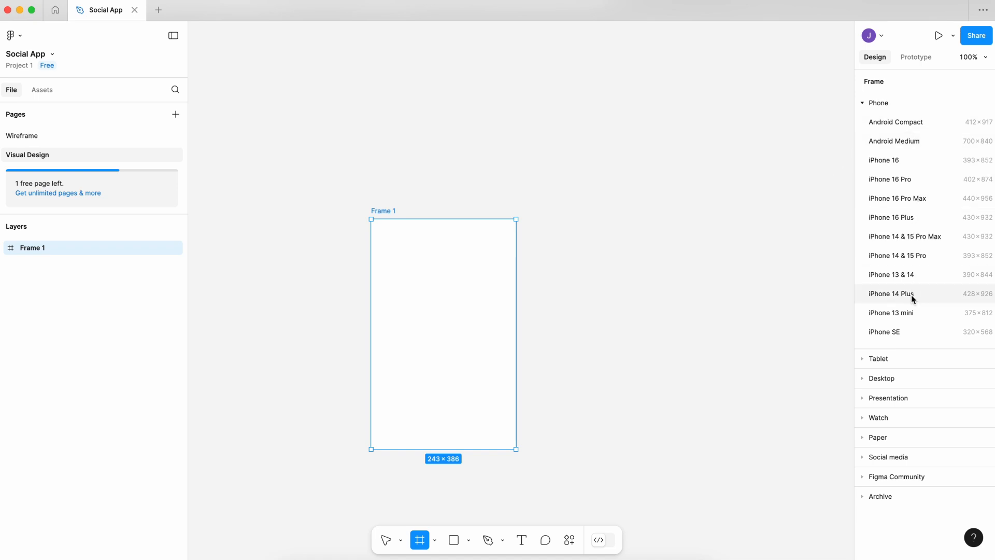
{"action": "left_click", "coordinate": [910, 377]}
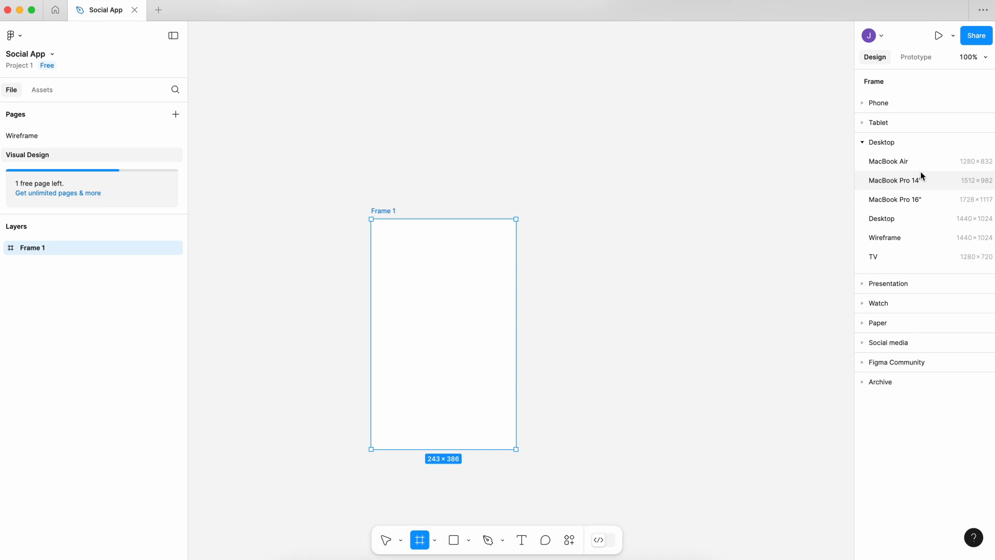
{"action": "key", "text": "Delete"}
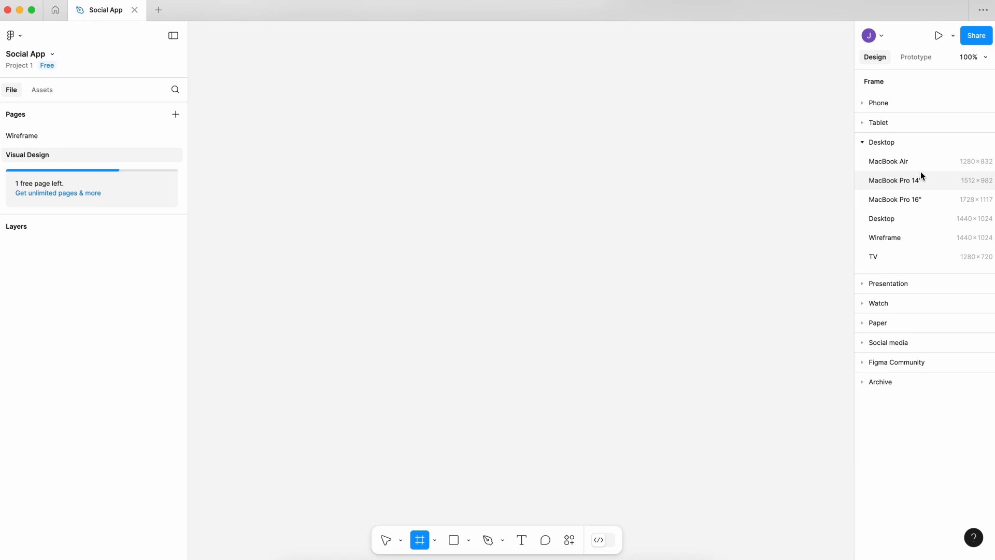
{"action": "left_click", "coordinate": [915, 104]}
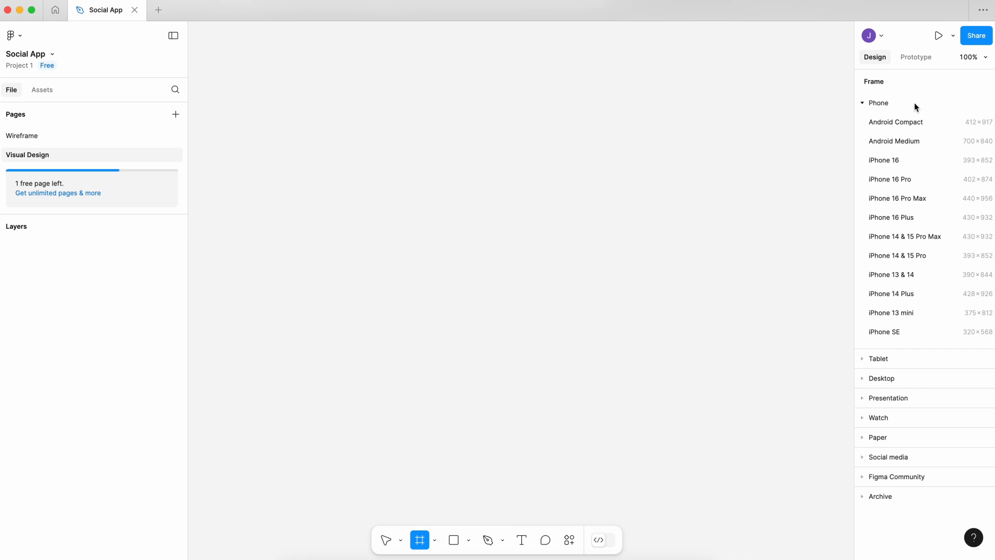
{"action": "left_click", "coordinate": [909, 163]}
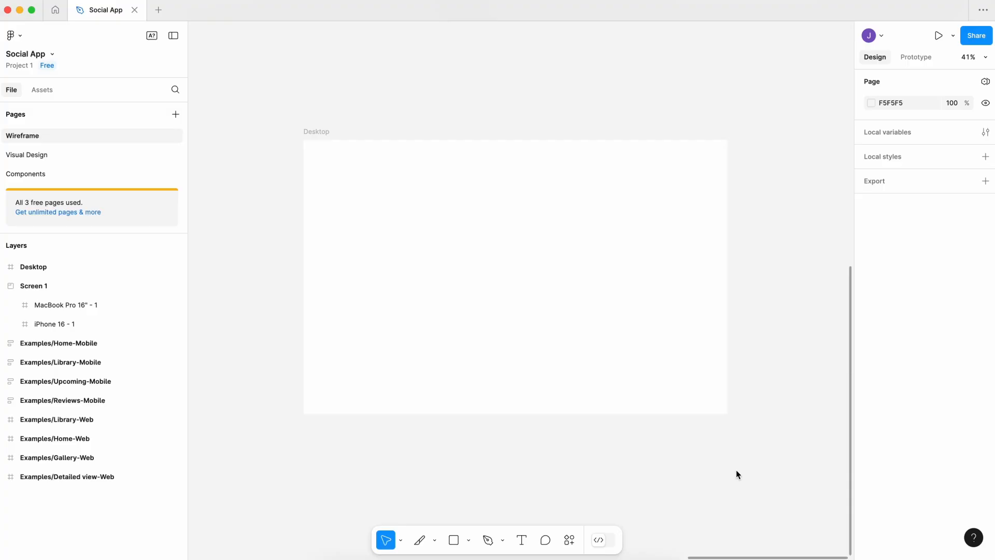
Add a layout grid to the Desktop frame on the Wireframe page and set its size to 20 px.
{"action": "left_click", "coordinate": [659, 374]}
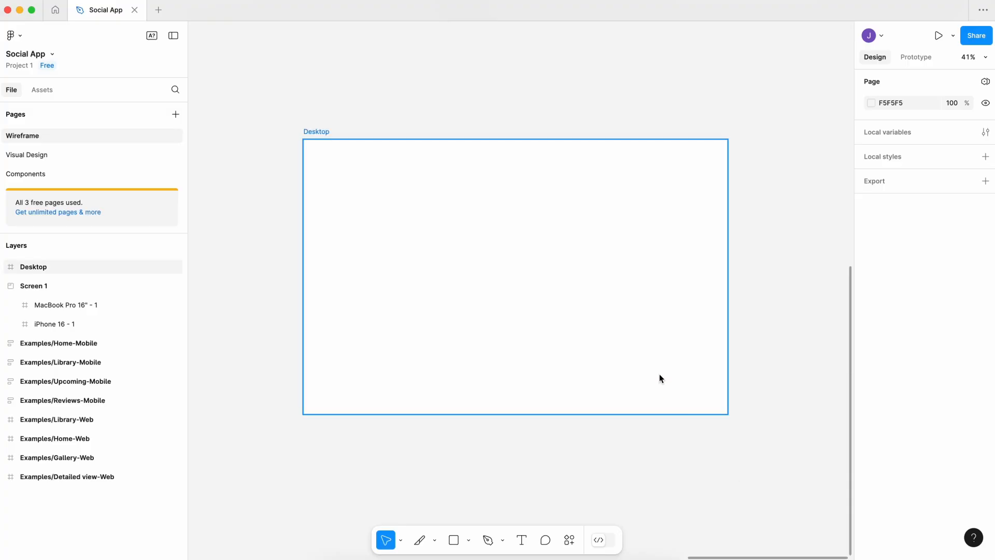
{"action": "left_click", "coordinate": [888, 421]}
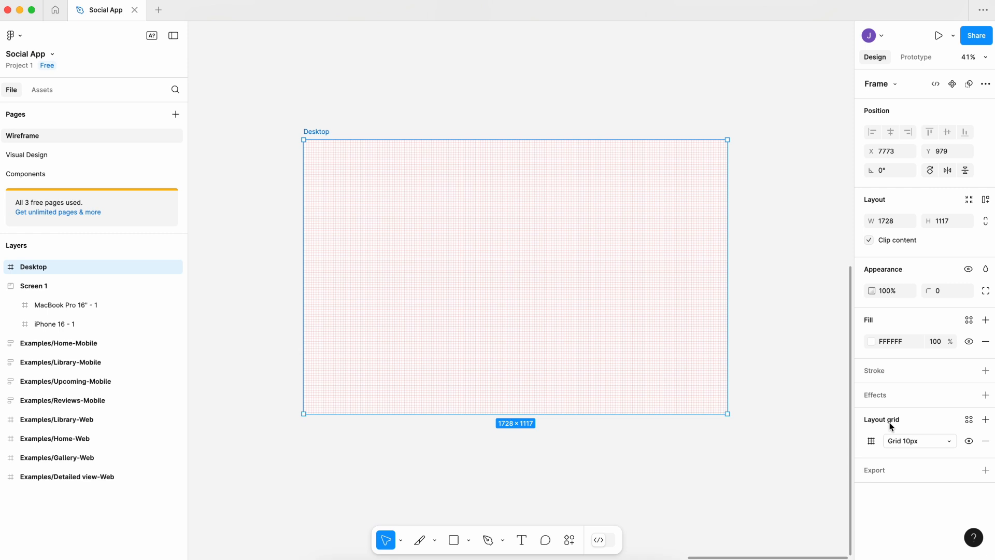
{"action": "left_click", "coordinate": [870, 439]}
{"action": "type", "text": "20"}
{"action": "key", "text": "Return"}
Change the Desktop frame's layout grid to 12 columns with a margin of 10 and a gutter of 15.
{"action": "left_click", "coordinate": [744, 447]}
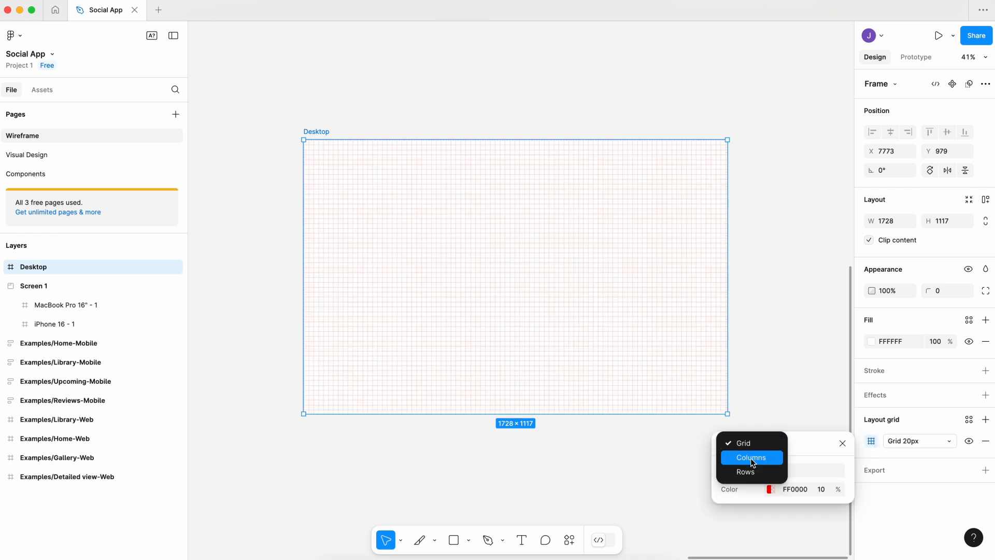
{"action": "left_click", "coordinate": [750, 457]}
{"action": "type", "text": "12"}
{"action": "key", "text": "Return"}
{"action": "left_click", "coordinate": [787, 519]}
{"action": "type", "text": "10"}
{"action": "key", "text": "Return"}
{"action": "left_click", "coordinate": [791, 536]}
{"action": "type", "text": "15"}
{"action": "key", "text": "Return"}
Try the Center, Right and Left types on the Desktop frame's column grid.
{"action": "left_click", "coordinate": [795, 485]}
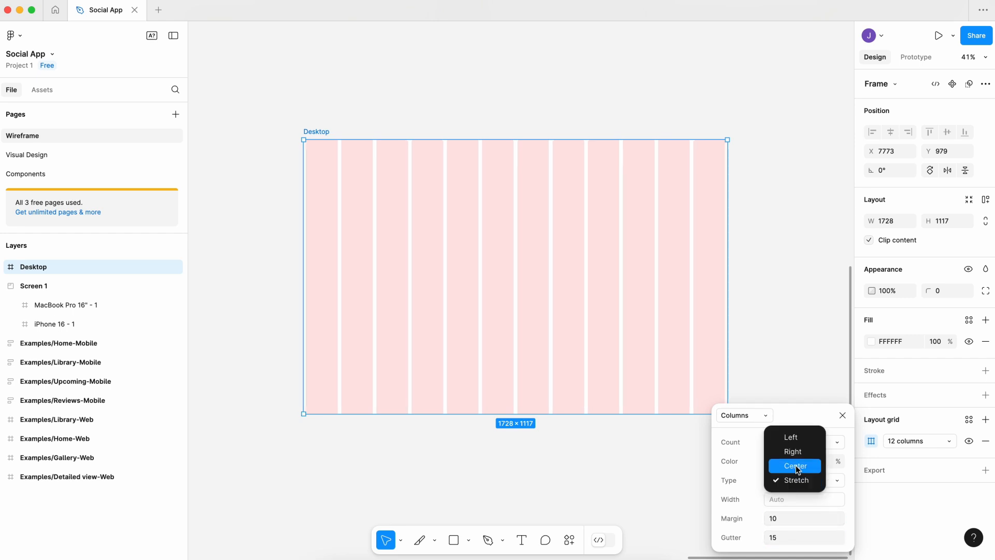
{"action": "left_click", "coordinate": [795, 465]}
{"action": "left_click", "coordinate": [794, 479]}
{"action": "left_click", "coordinate": [794, 466]}
{"action": "left_click", "coordinate": [794, 477]}
{"action": "left_click", "coordinate": [792, 465]}
Change the Desktop frame's layout grid from columns to rows with a count of 6.
{"action": "left_click", "coordinate": [769, 421]}
{"action": "left_click", "coordinate": [762, 427]}
{"action": "left_click", "coordinate": [779, 439]}
{"action": "type", "text": "6"}
{"action": "key", "text": "Return"}
Set the Desktop frame's row grid to the Stretch type with a margin of 30.
{"action": "left_click", "coordinate": [782, 485]}
{"action": "left_click", "coordinate": [791, 522]}
{"action": "left_click", "coordinate": [790, 519]}
{"action": "type", "text": "30"}
{"action": "key", "text": "Return"}
{"action": "left_click", "coordinate": [785, 384]}
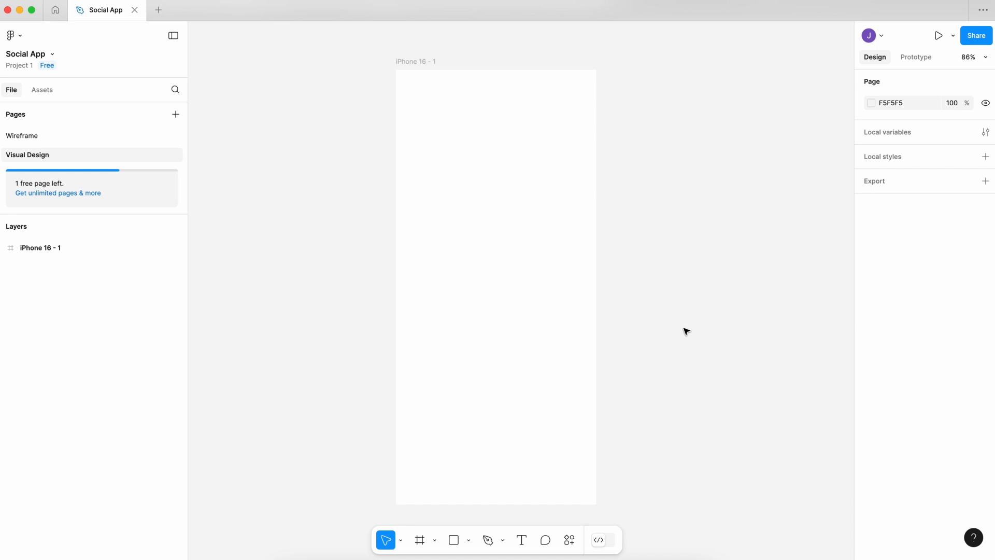
Add a layout grid to the iPhone 16 frame on the Visual Design page and make it 4 columns.
{"action": "left_click", "coordinate": [569, 301]}
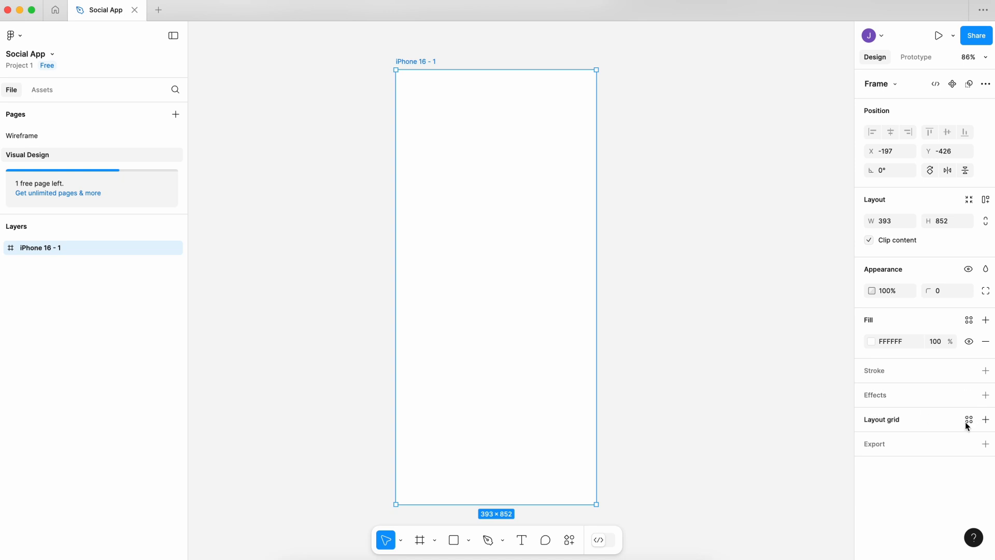
{"action": "left_click", "coordinate": [988, 424]}
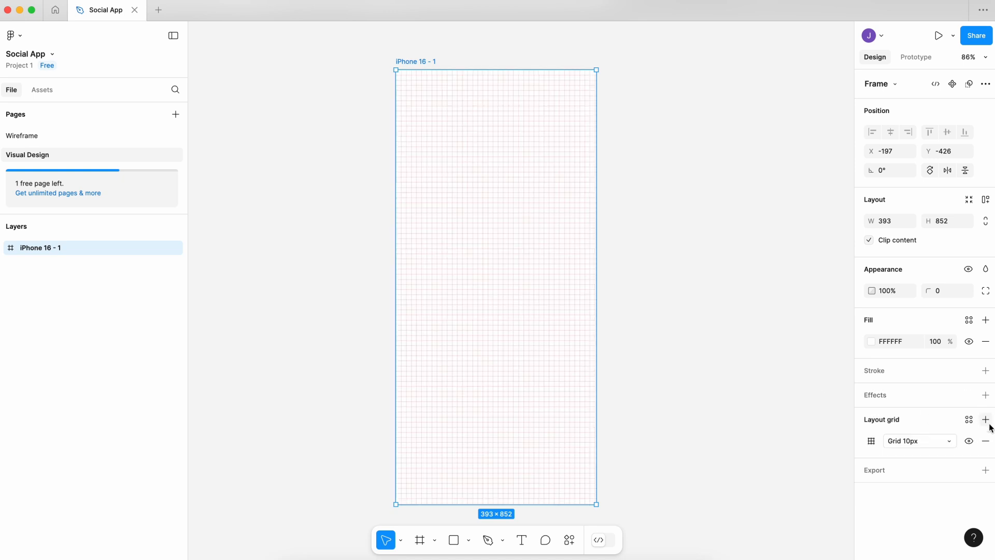
{"action": "left_click", "coordinate": [872, 441]}
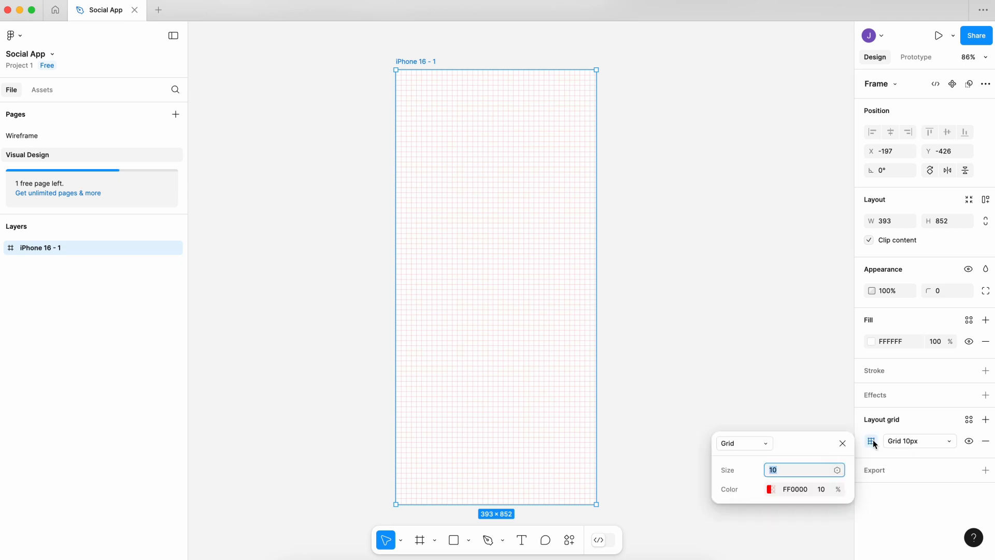
{"action": "left_click", "coordinate": [770, 444]}
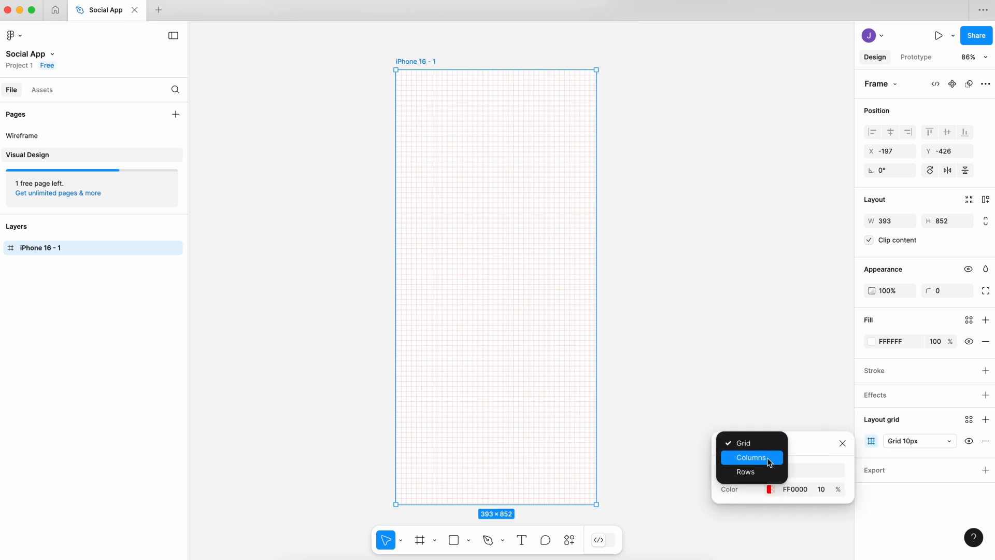
{"action": "left_click", "coordinate": [770, 458]}
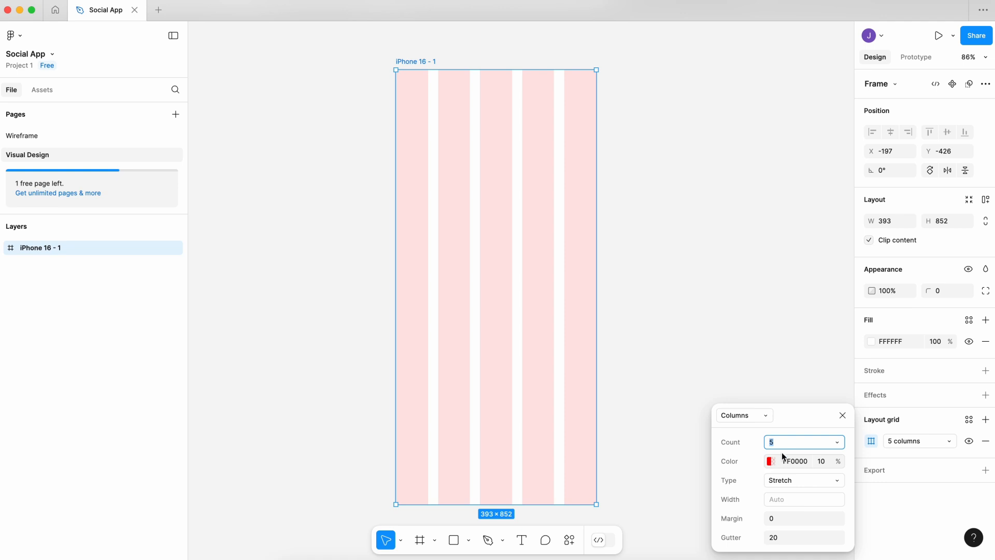
{"action": "type", "text": "4"}
{"action": "key", "text": "Return"}
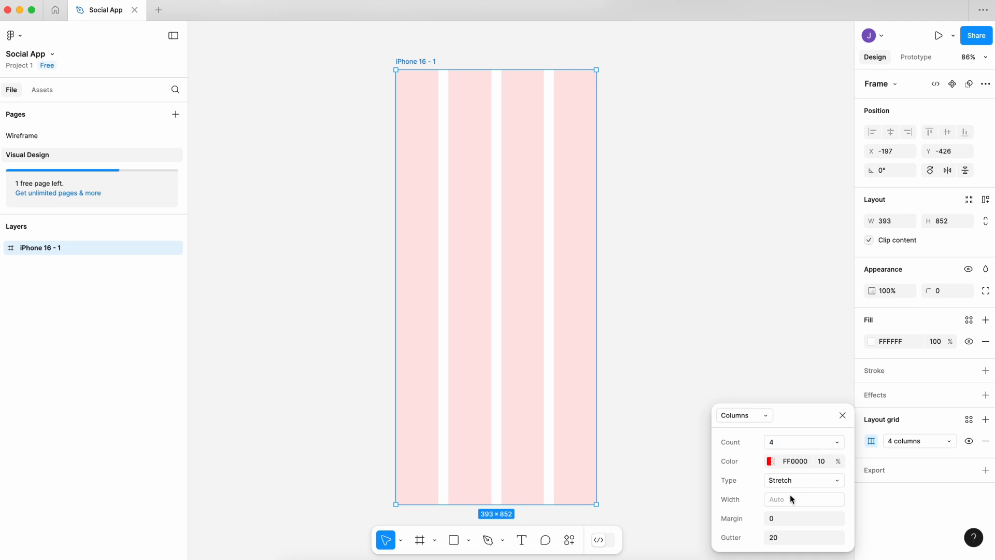
Set both the margin and the gutter of the iPhone 16 frame's column grid to 16.
{"action": "left_click", "coordinate": [789, 518]}
{"action": "type", "text": "16"}
{"action": "key", "text": "Return"}
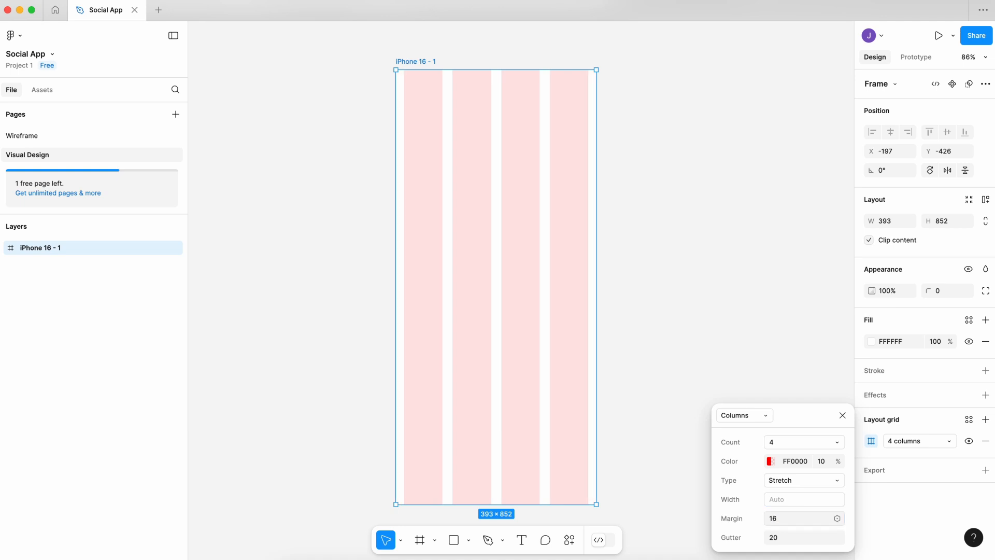
{"action": "left_click", "coordinate": [790, 539]}
{"action": "type", "text": "16"}
{"action": "key", "text": "Return"}
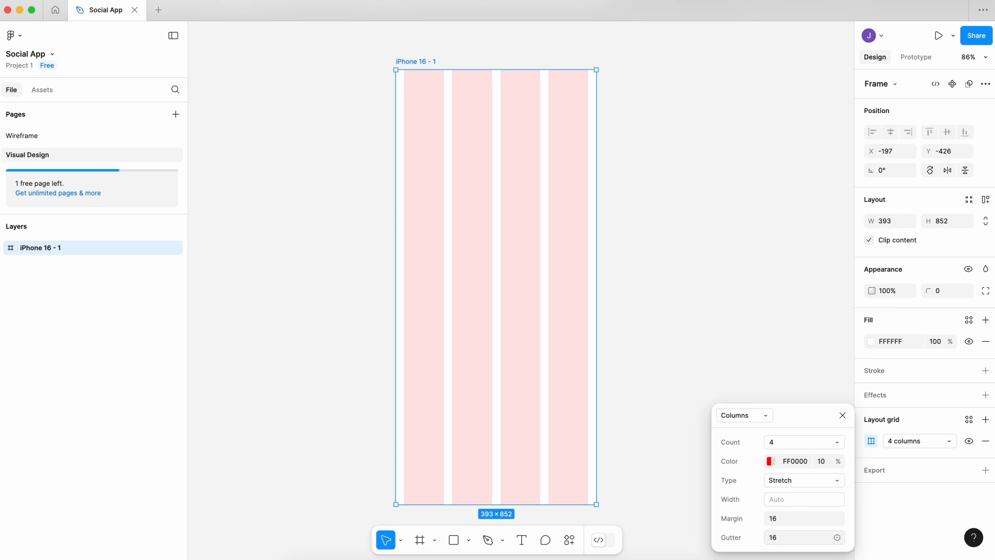
{"action": "left_click", "coordinate": [729, 298]}
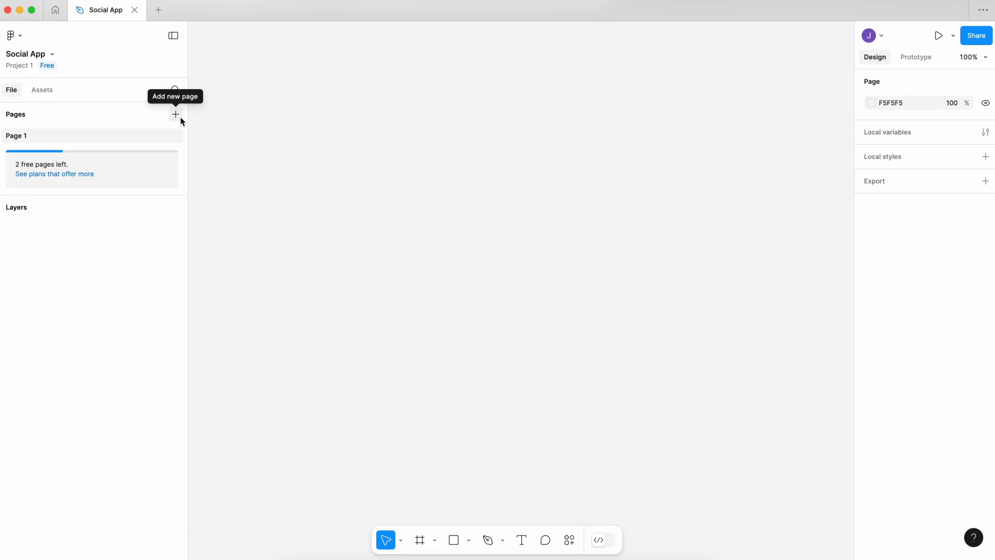
Add a second page to the empty Social App file and rename Page 1 as "Wireframe".
{"action": "left_click", "coordinate": [176, 115]}
{"action": "key", "text": "Return"}
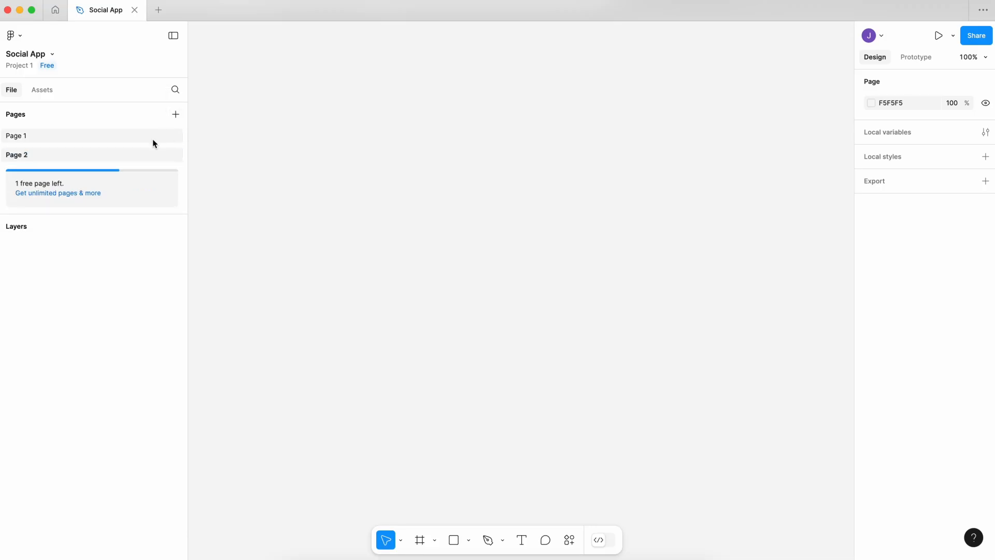
{"action": "double_click", "coordinate": [101, 139]}
{"action": "type", "text": "Wireframe"}
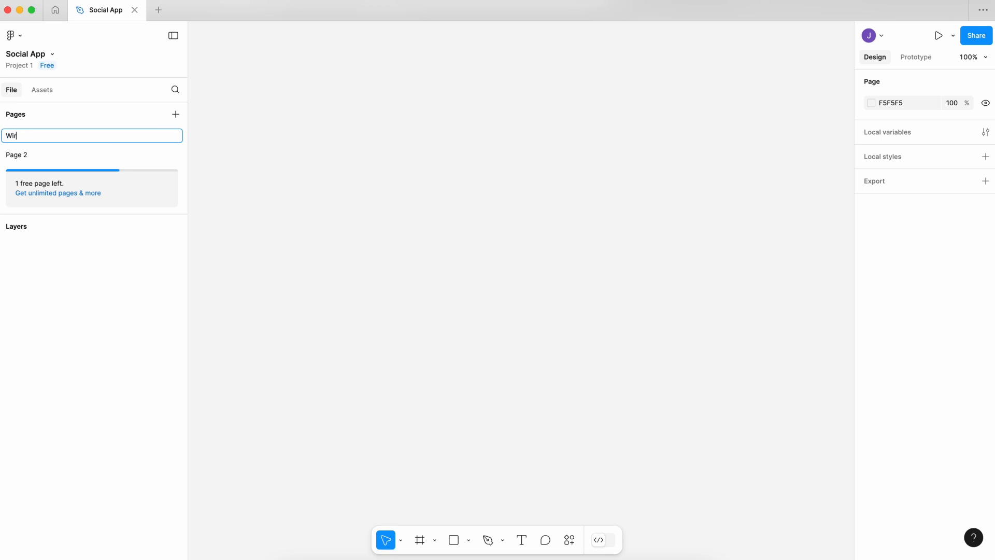
{"action": "key", "text": "Return"}
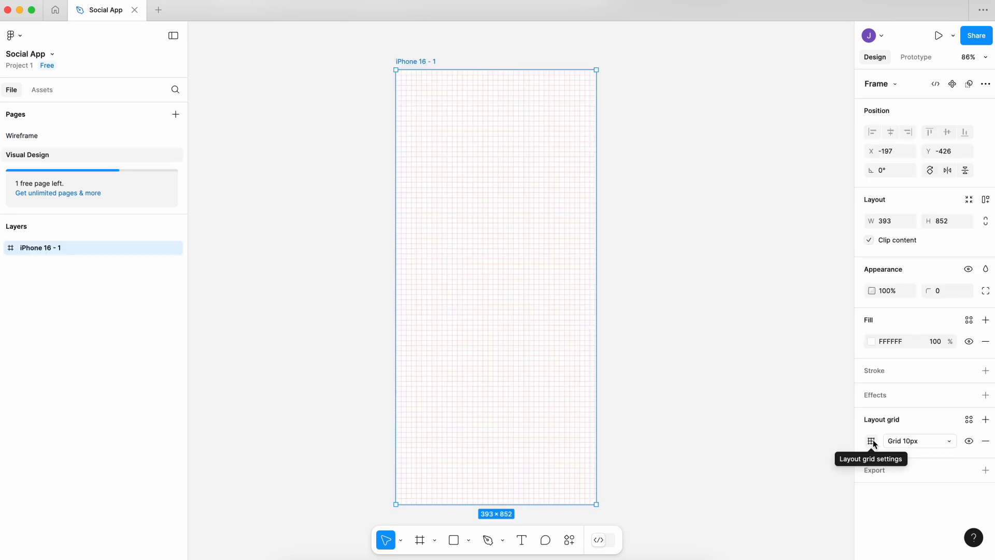
Change the iPhone 16 frame's layout grid on the Visual Design page to Columns with a count of 4.
{"action": "left_click", "coordinate": [872, 441]}
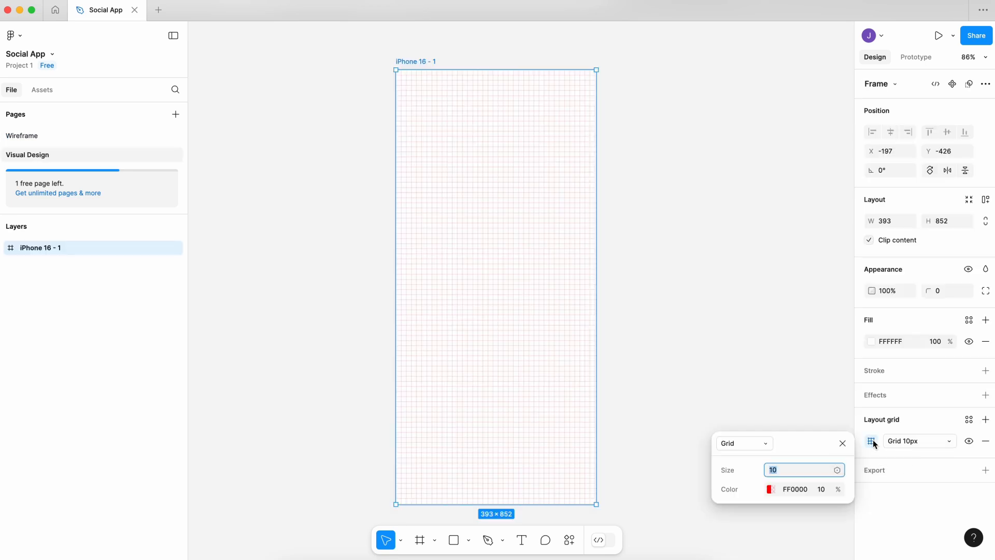
{"action": "left_click", "coordinate": [770, 443]}
{"action": "left_click", "coordinate": [769, 458]}
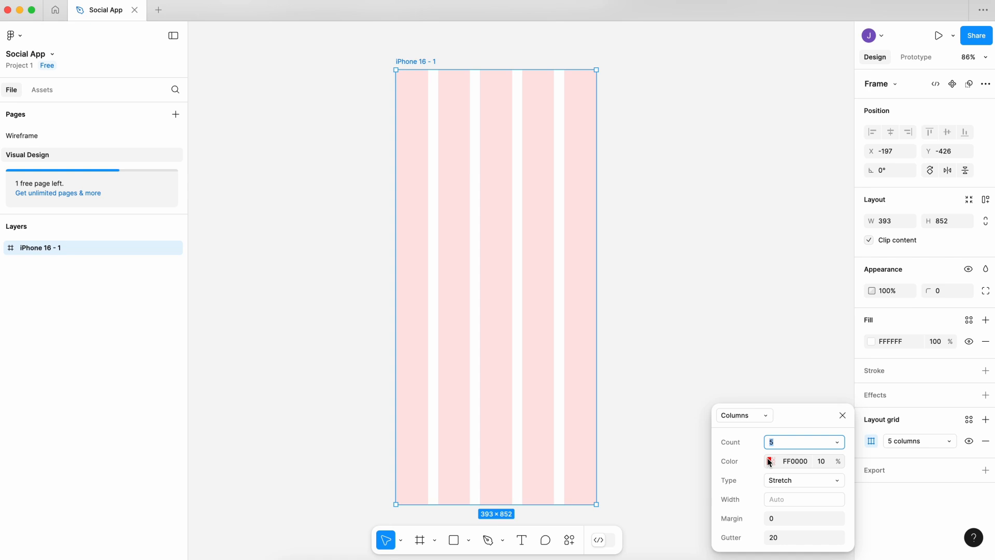
{"action": "type", "text": "4"}
{"action": "key", "text": "Return"}
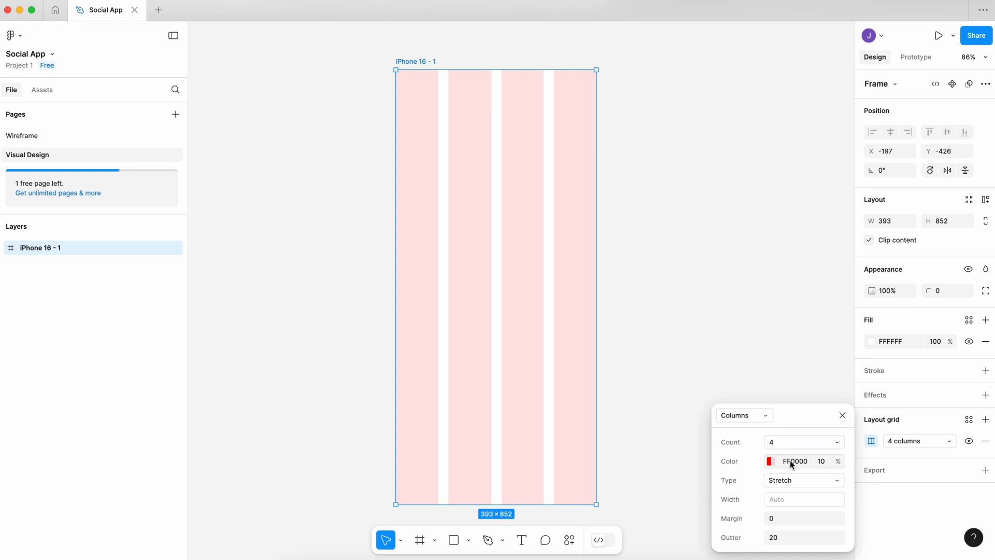
Set the margin and gutter of the iPhone 16 frame's column grid to 16 each and deselect the frame.
{"action": "left_click", "coordinate": [788, 520]}
{"action": "type", "text": "16"}
{"action": "key", "text": "Return"}
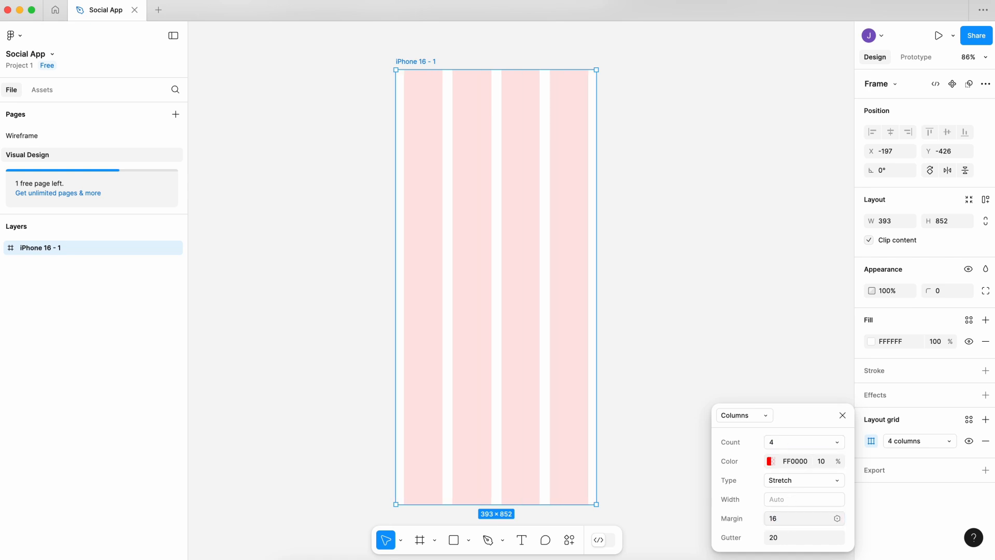
{"action": "left_click", "coordinate": [790, 538]}
{"action": "type", "text": "16"}
{"action": "key", "text": "Return"}
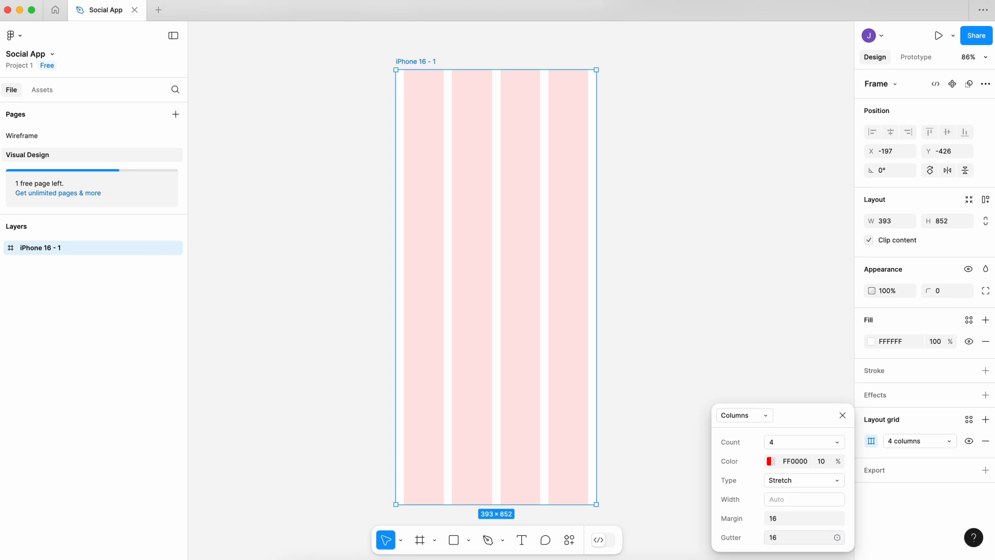
{"action": "left_click", "coordinate": [726, 295]}
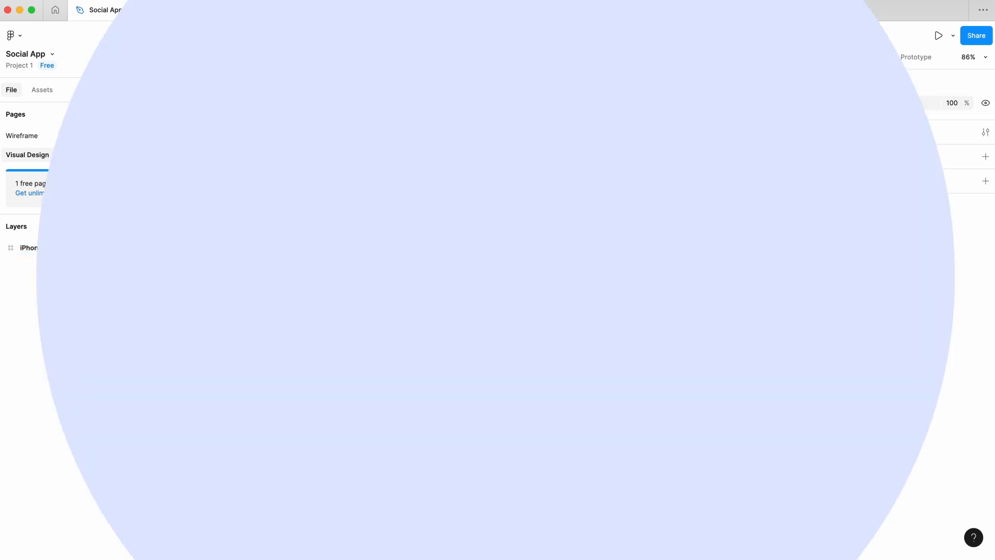